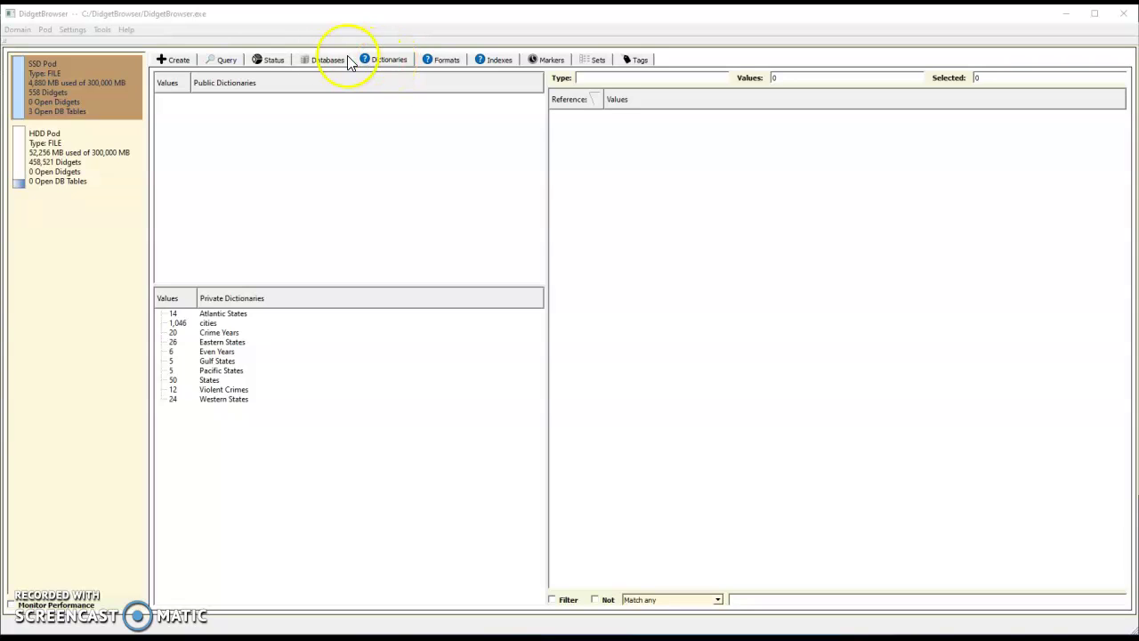
Step: Check which tabs the End User profile is set to display, leaving the profile settings unchanged
{"action": "left_click", "coordinate": [74, 29]}
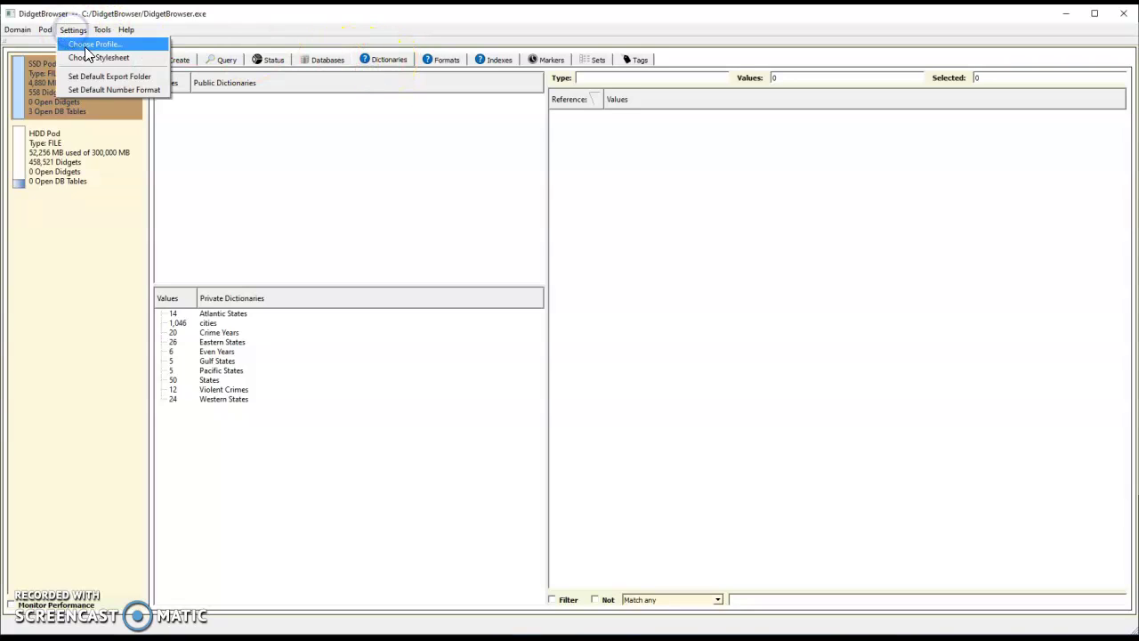
{"action": "left_click", "coordinate": [85, 45]}
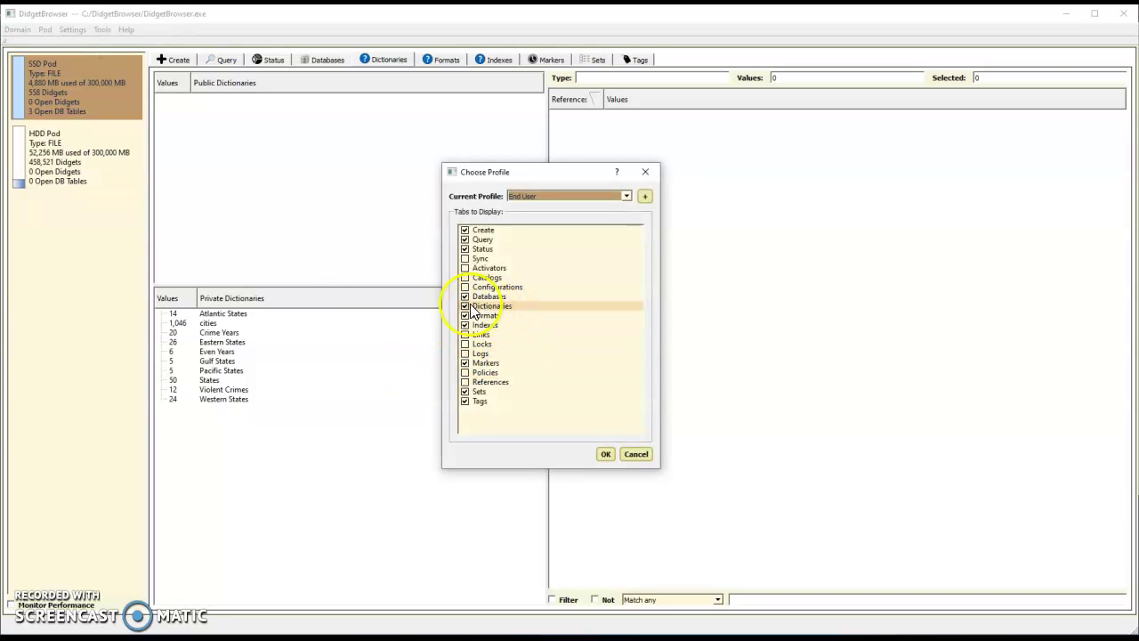
{"action": "left_click", "coordinate": [635, 453]}
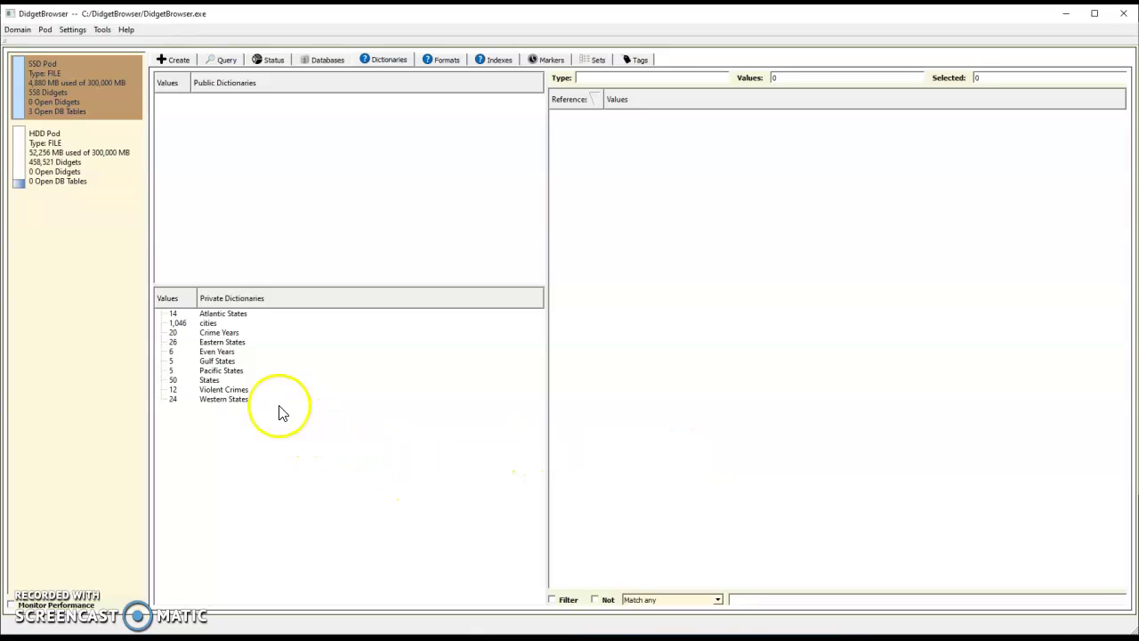
Step: View the values of the States private dictionary in alphabetical order through the end of the list
{"action": "left_click", "coordinate": [208, 381]}
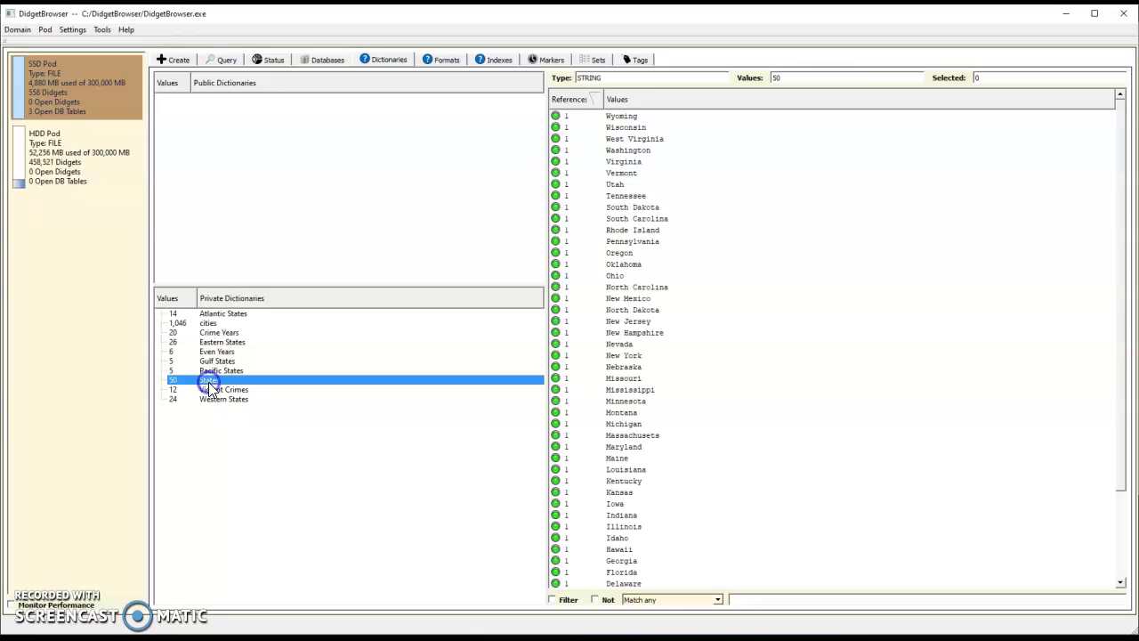
{"action": "left_click", "coordinate": [637, 100]}
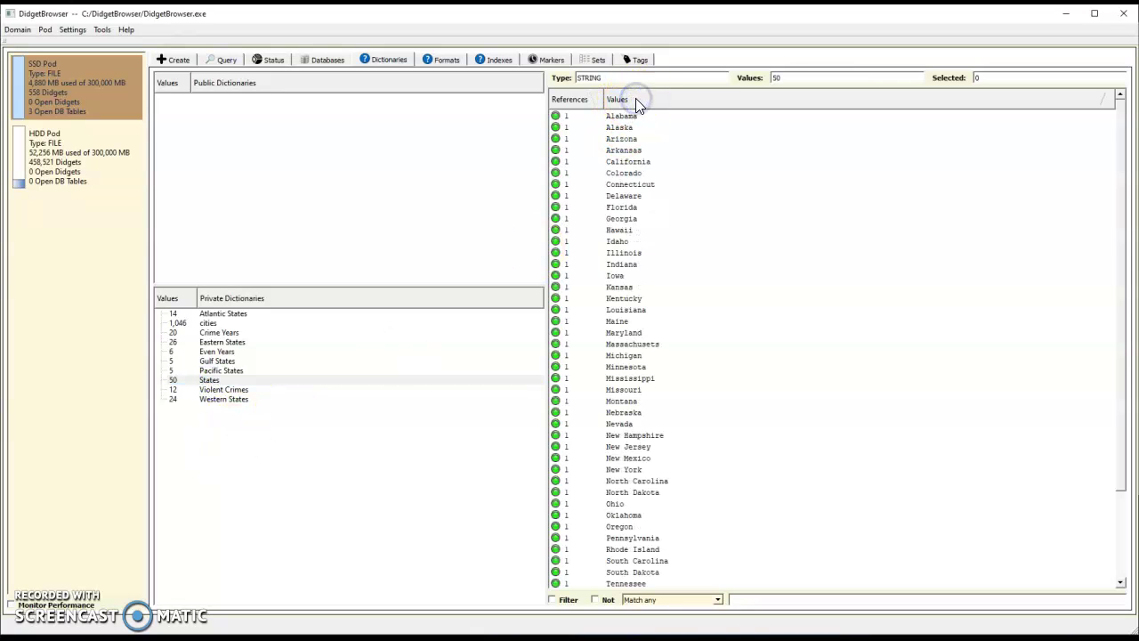
{"action": "scroll", "coordinate": [647, 396], "scroll_direction": "down", "scroll_amount": 3}
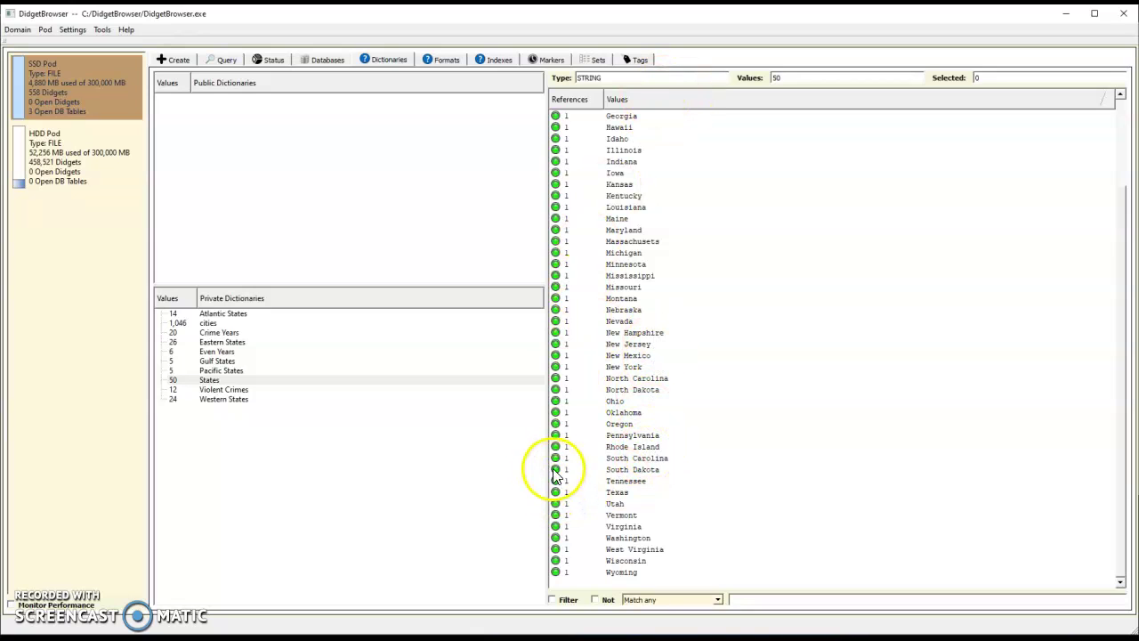
Step: Create a new private dictionary named test with the String type
{"action": "right_click", "coordinate": [317, 480]}
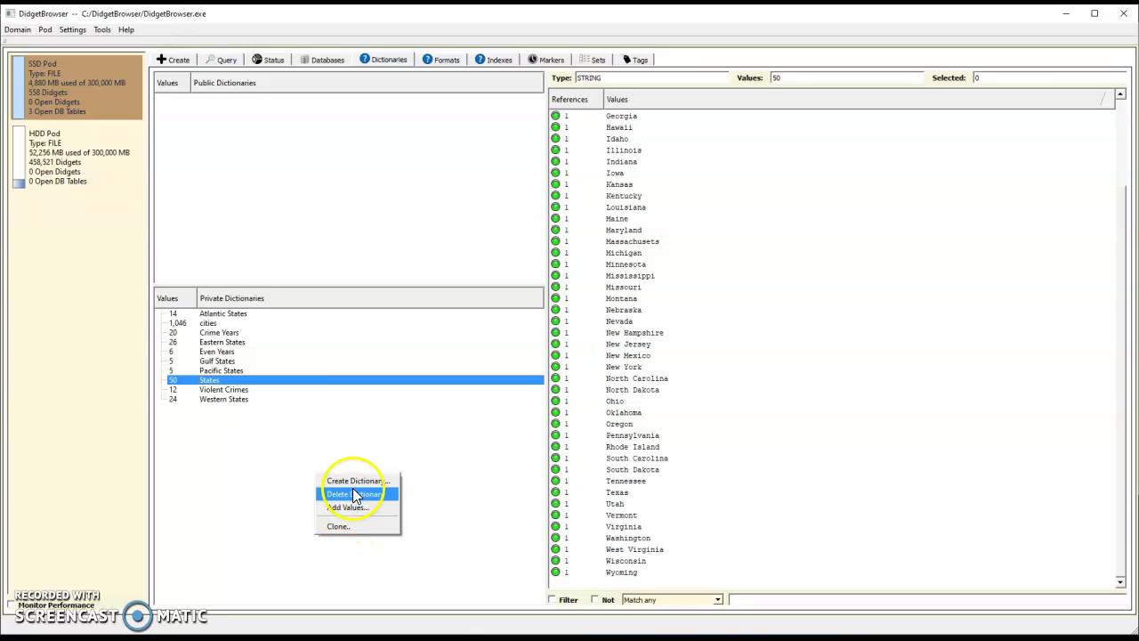
{"action": "left_click", "coordinate": [353, 481]}
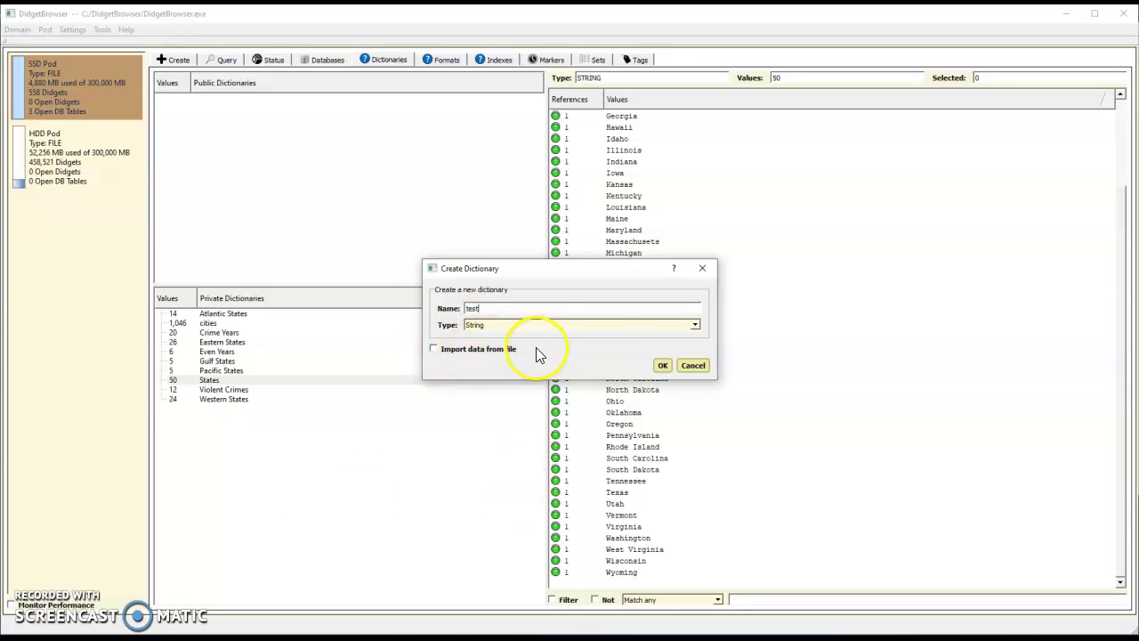
{"action": "left_click", "coordinate": [662, 366]}
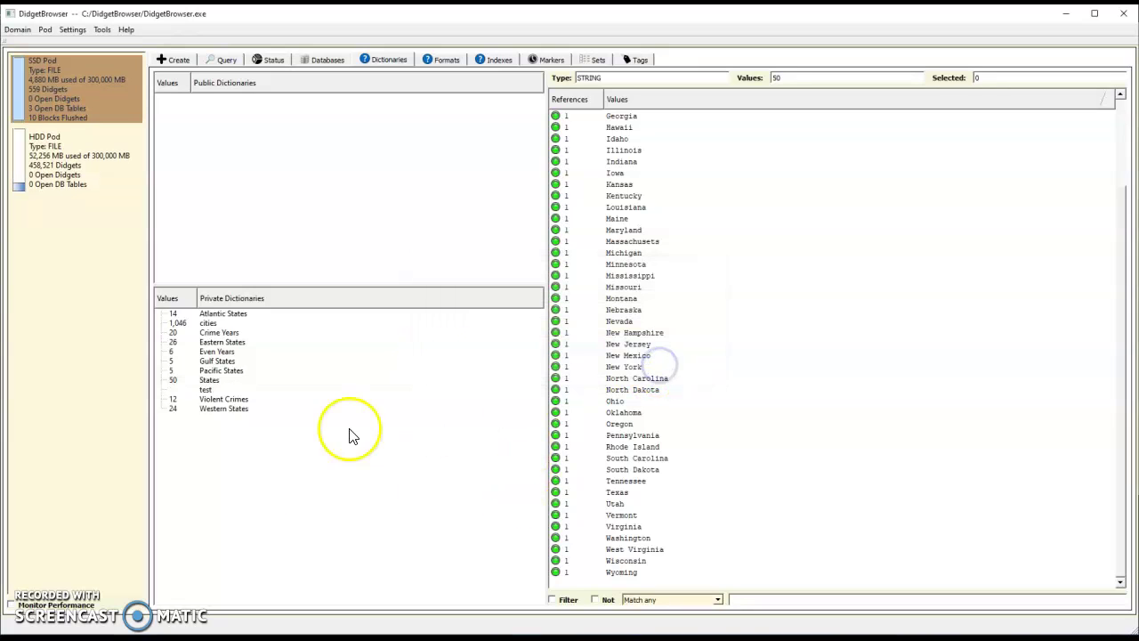
Step: Add the values Hello, World, Goodbye and a second World to the test dictionary
{"action": "right_click", "coordinate": [203, 392]}
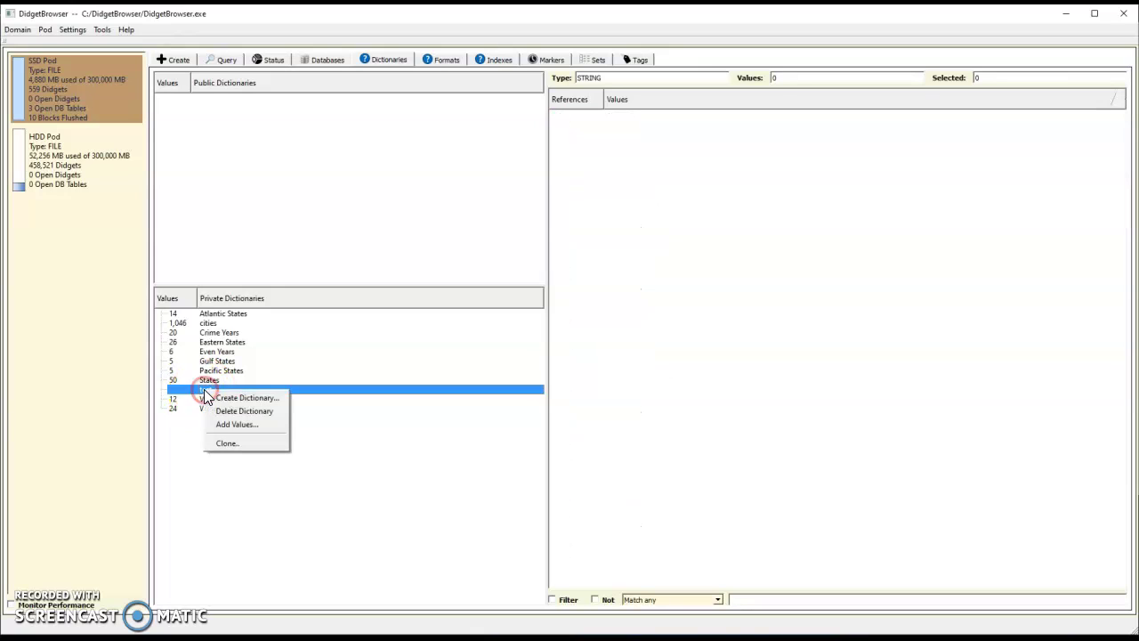
{"action": "left_click", "coordinate": [219, 425]}
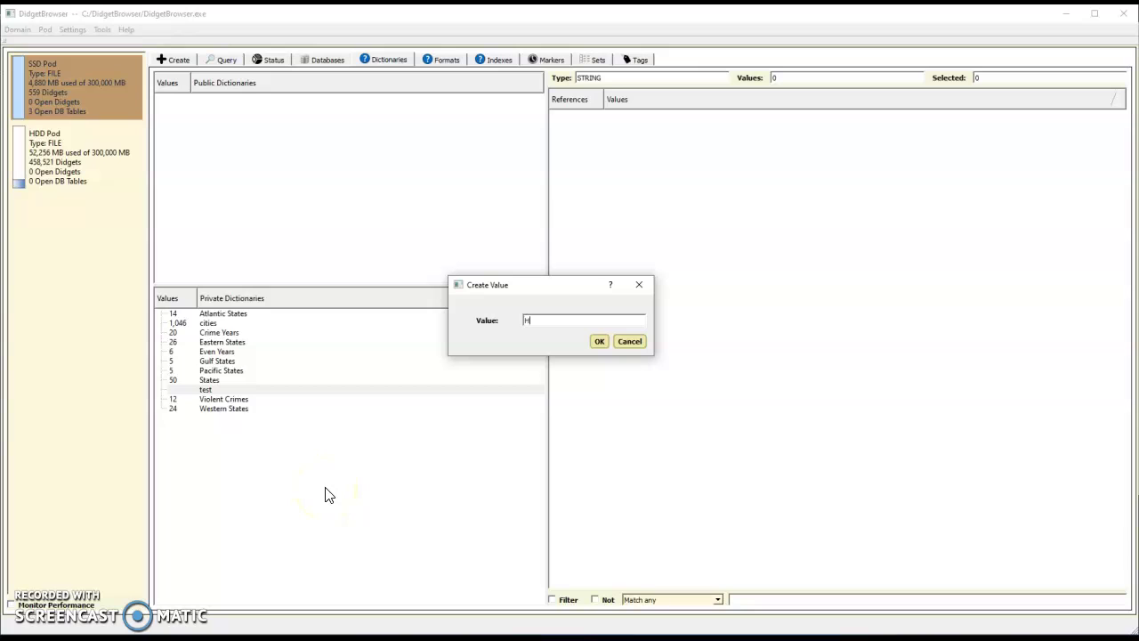
{"action": "key", "text": "Return"}
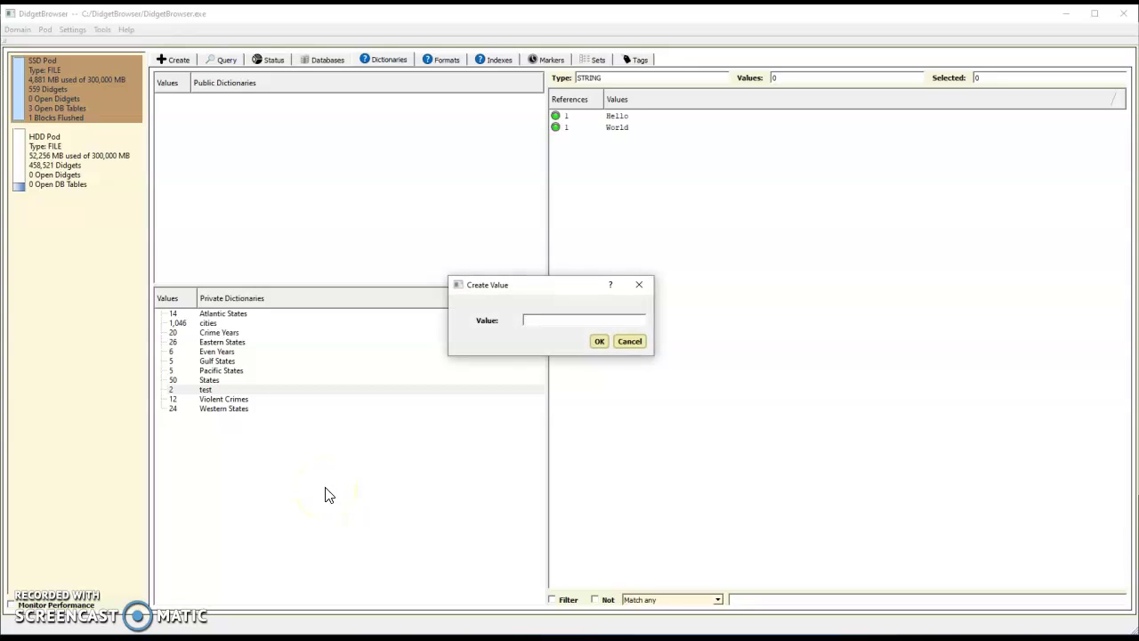
{"action": "type", "text": "Goodbye"}
{"action": "key", "text": "Return"}
{"action": "type", "text": "World"}
{"action": "key", "text": "Return"}
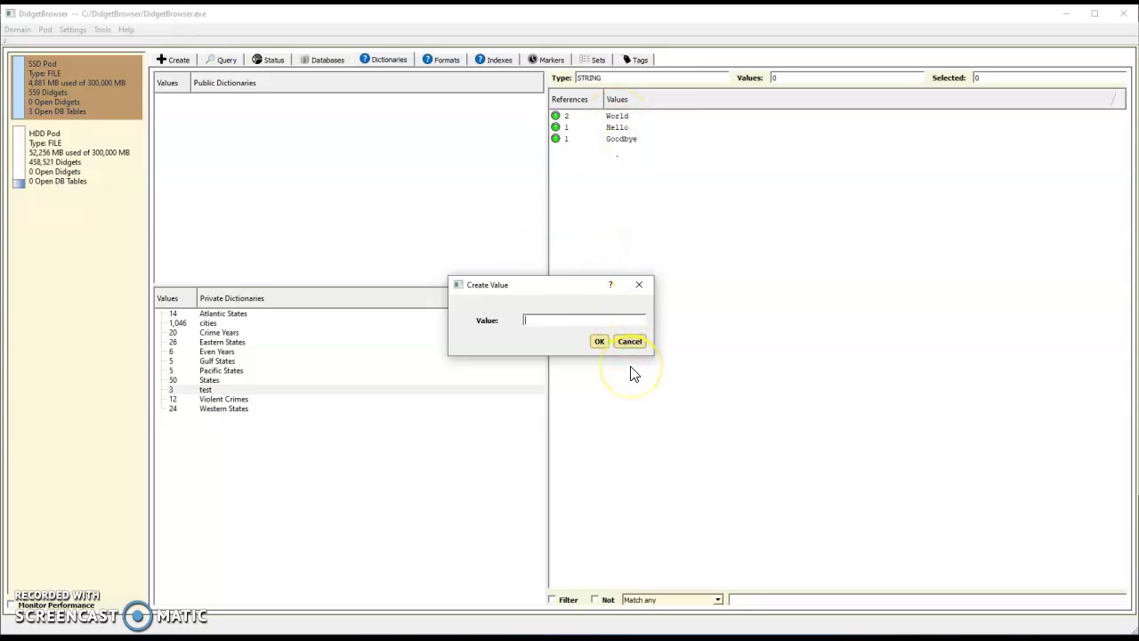
{"action": "key", "text": "Escape"}
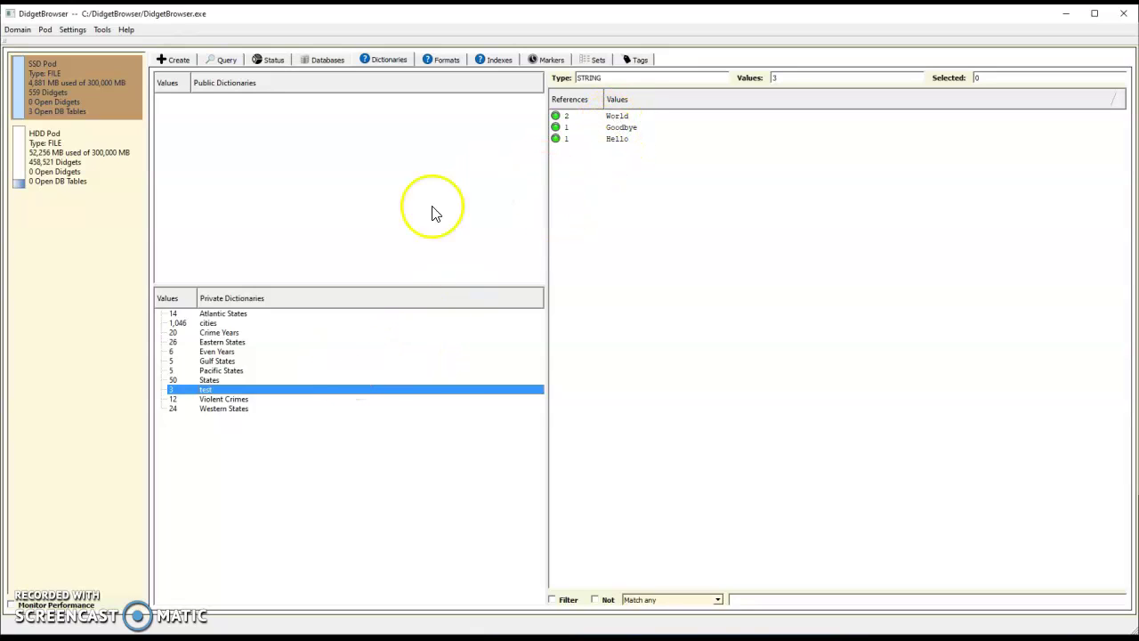
Step: Open the Capitals table from the test database
{"action": "left_click", "coordinate": [324, 60]}
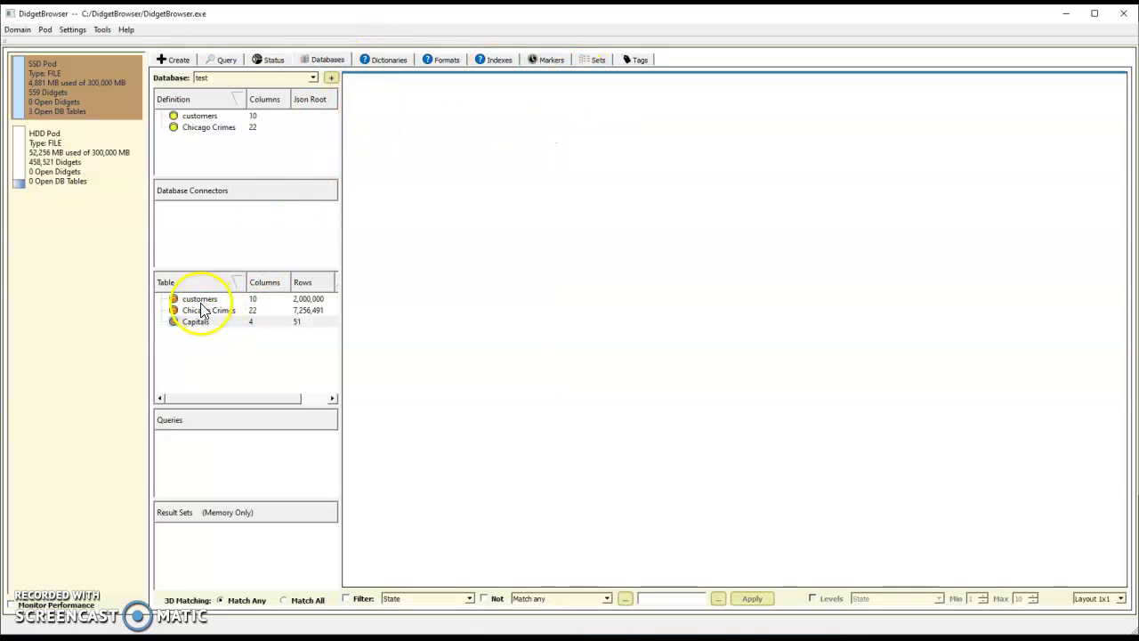
{"action": "mouse_move", "coordinate": [206, 306]}
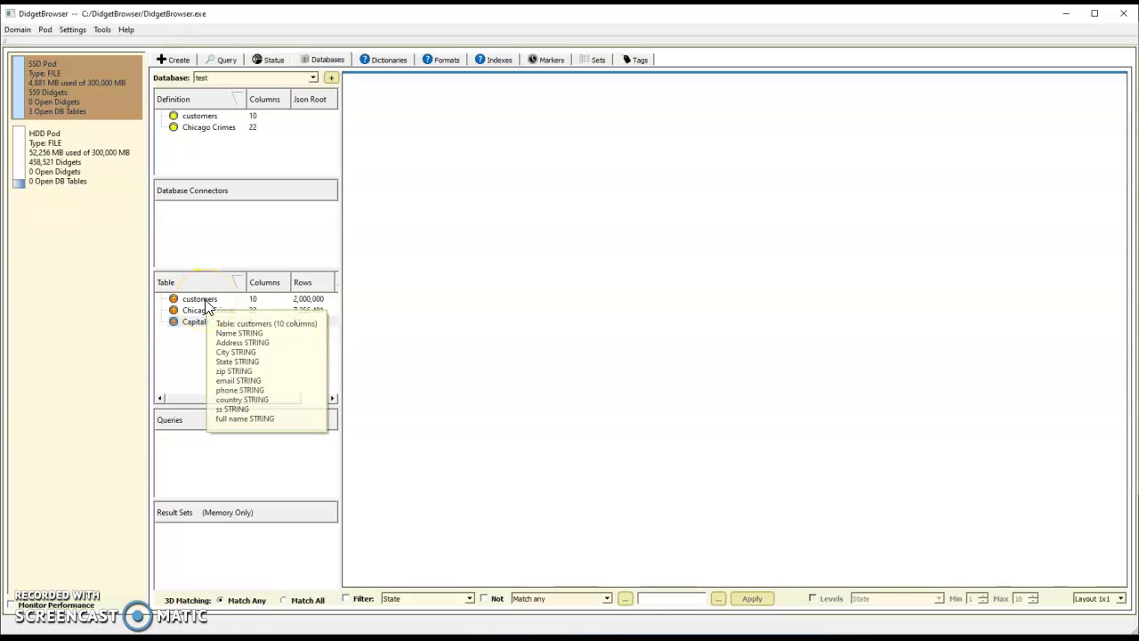
{"action": "left_click", "coordinate": [200, 330]}
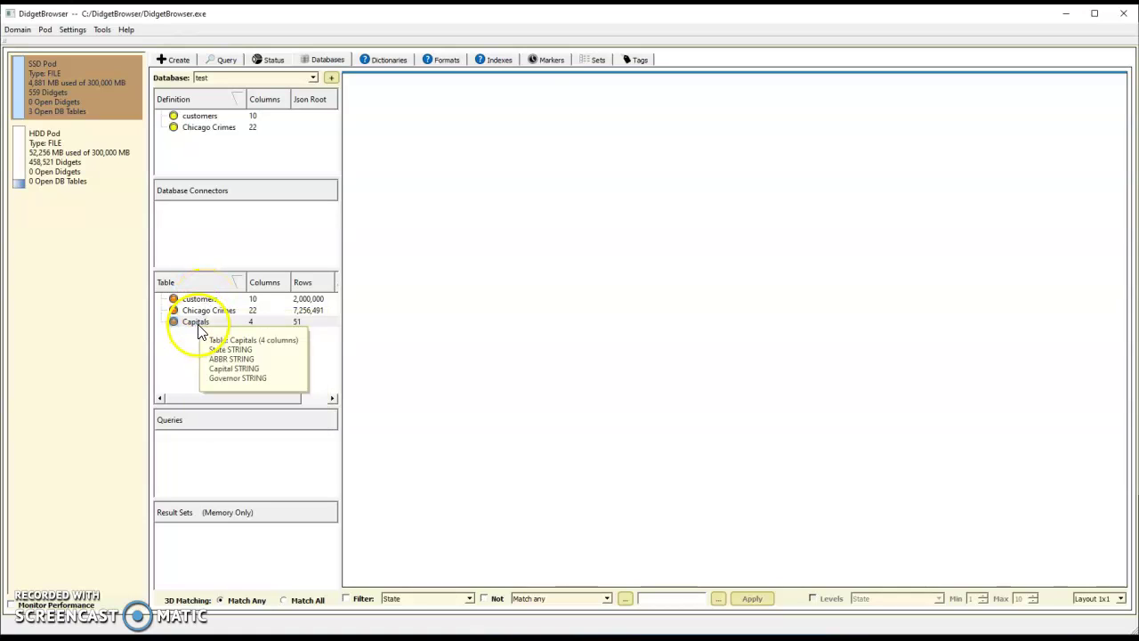
{"action": "double_click", "coordinate": [198, 322]}
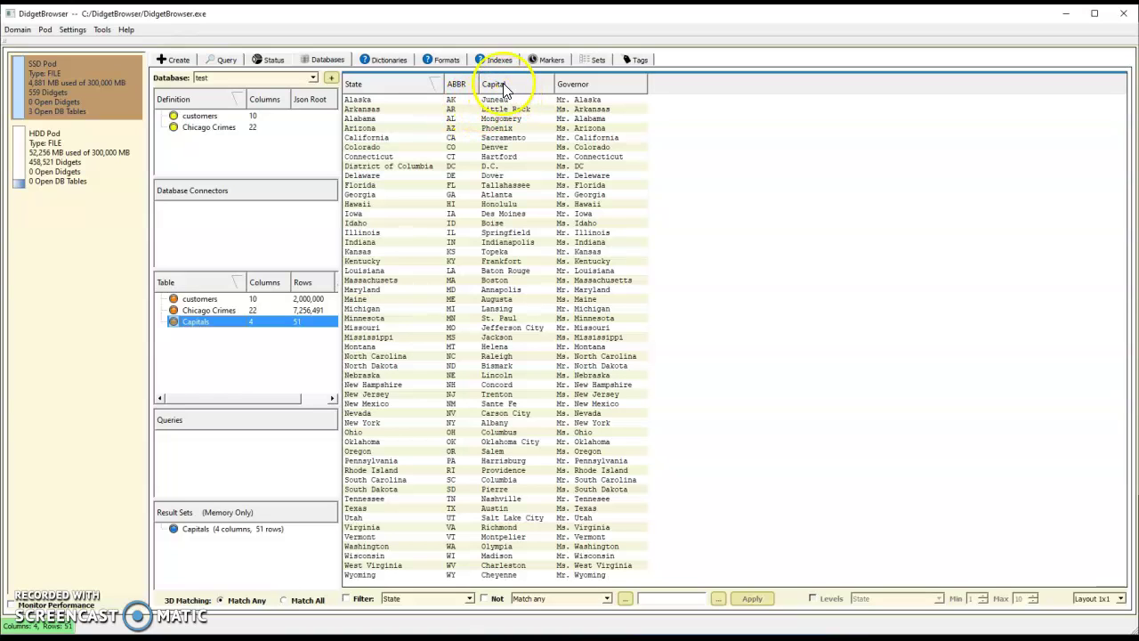
Step: List the Capital column's values and select all of them except D.C
{"action": "mouse_move", "coordinate": [504, 88]}
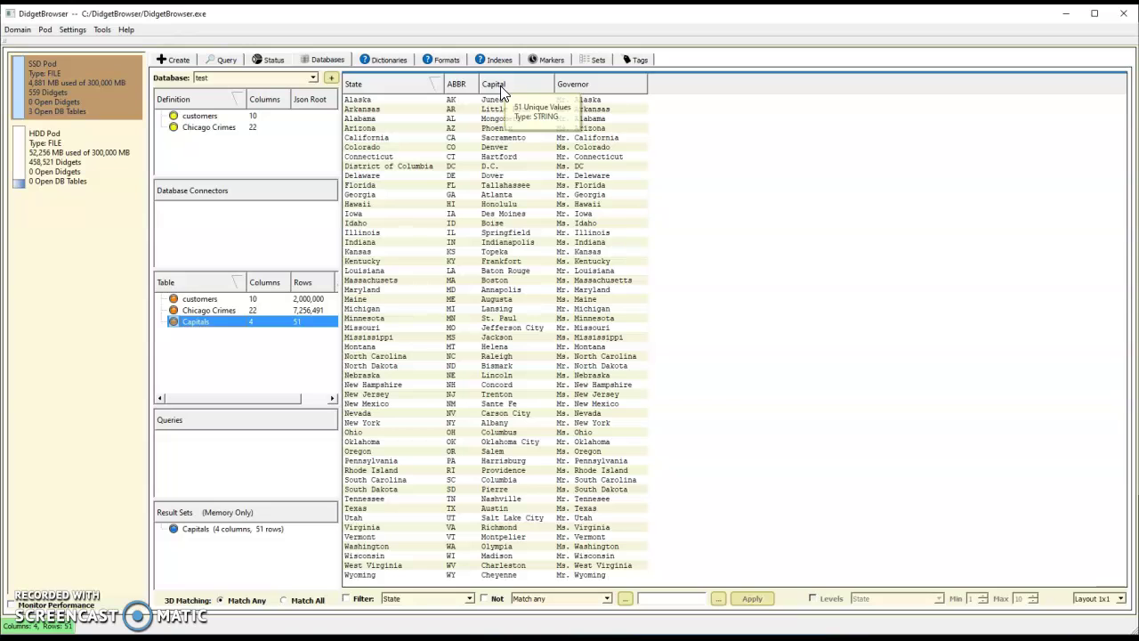
{"action": "right_click", "coordinate": [500, 85]}
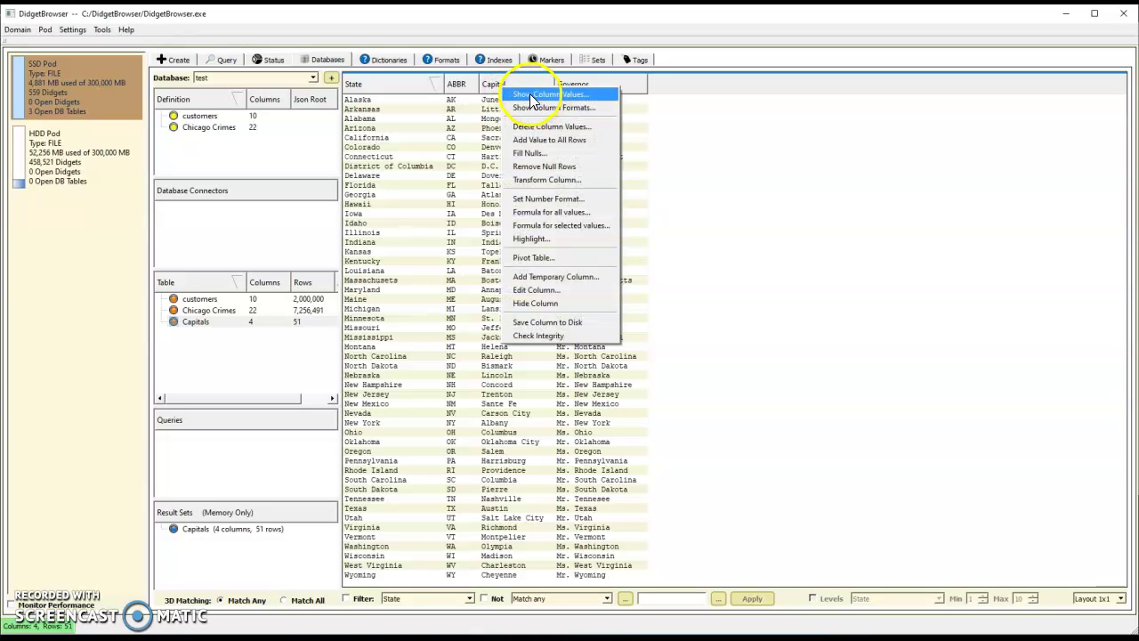
{"action": "left_click", "coordinate": [531, 94]}
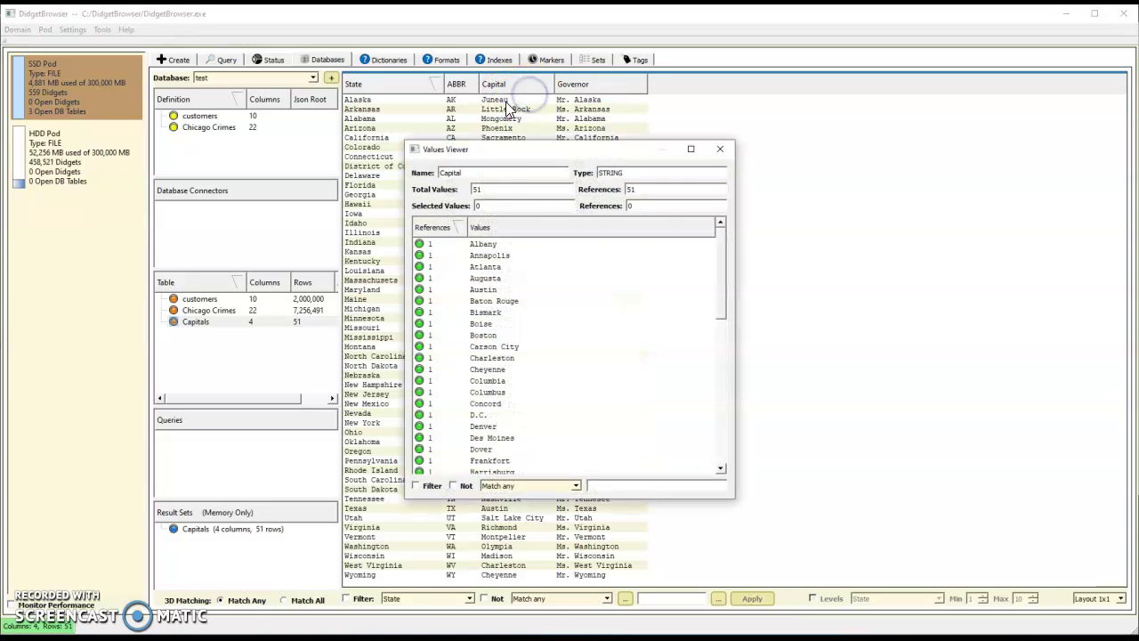
{"action": "right_click", "coordinate": [534, 331]}
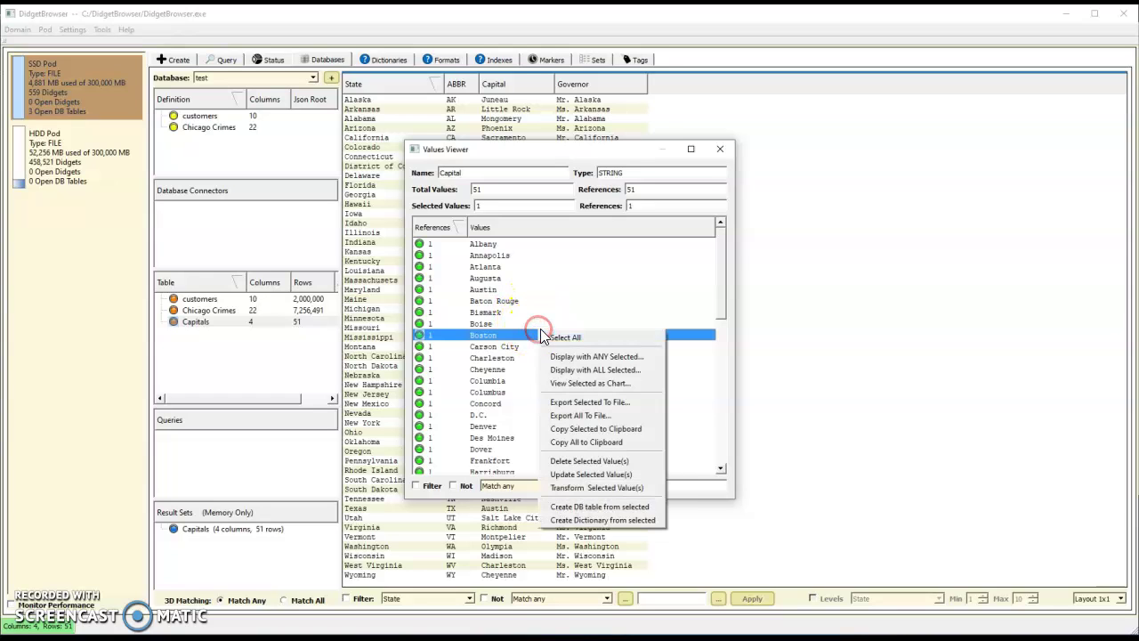
{"action": "left_click", "coordinate": [583, 340]}
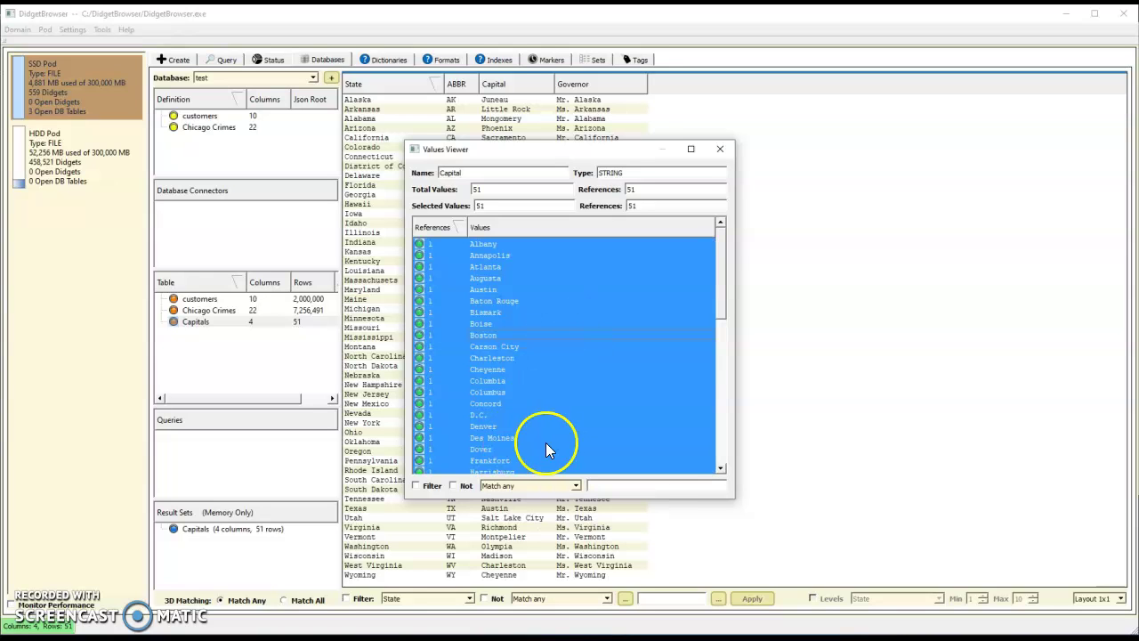
{"action": "left_click", "coordinate": [479, 415], "text": "ctrl"}
Step: Create a dictionary named State Capitals from the selected capital values and close the values viewer
{"action": "right_click", "coordinate": [547, 380]}
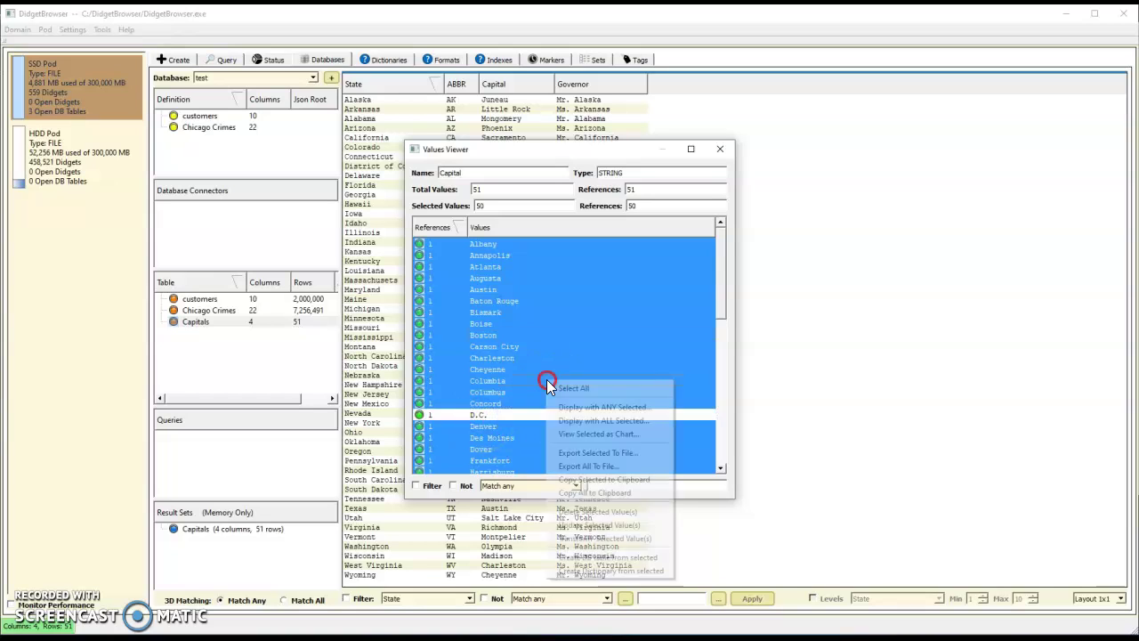
{"action": "left_click", "coordinate": [585, 571]}
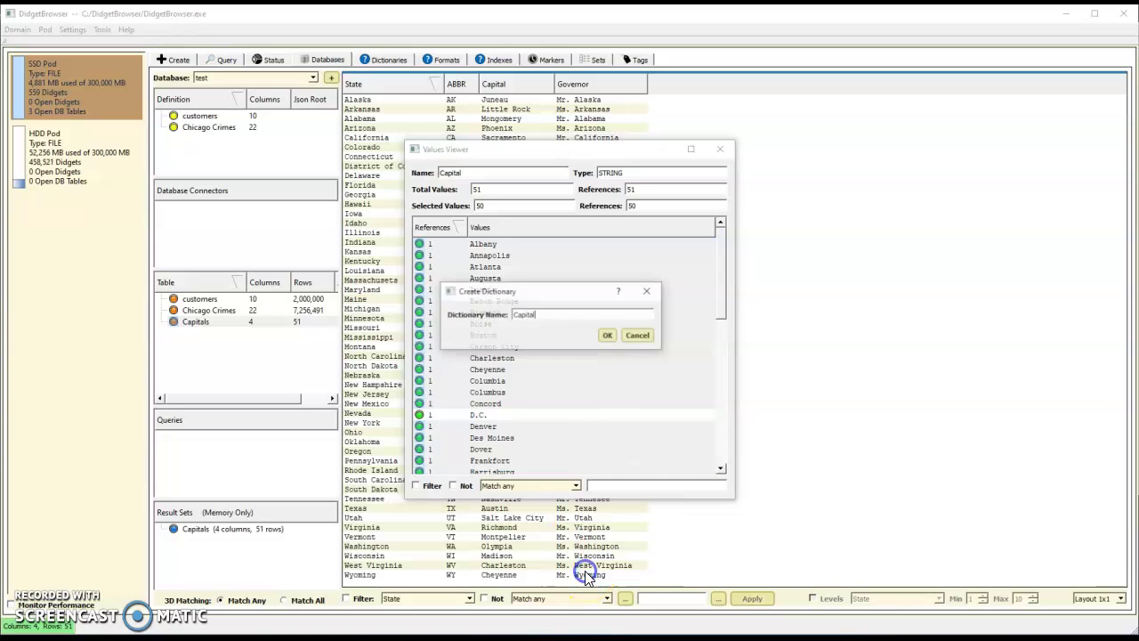
{"action": "type", "text": "State"}
{"action": "left_click", "coordinate": [562, 315]}
{"action": "type", "text": "s"}
{"action": "left_click", "coordinate": [608, 334]}
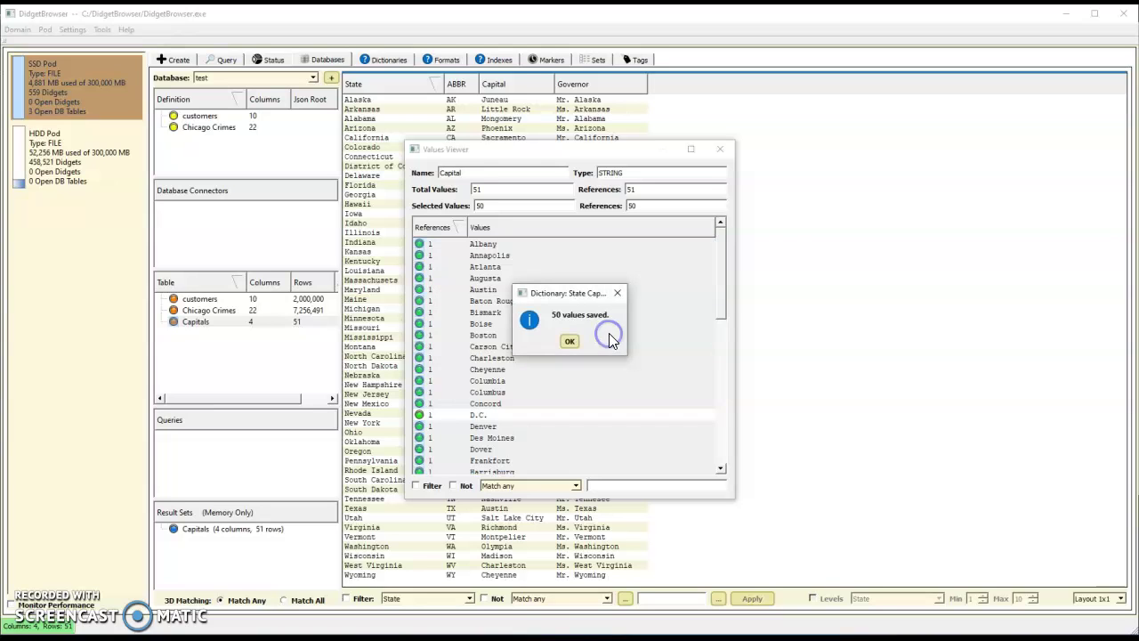
{"action": "left_click", "coordinate": [570, 344]}
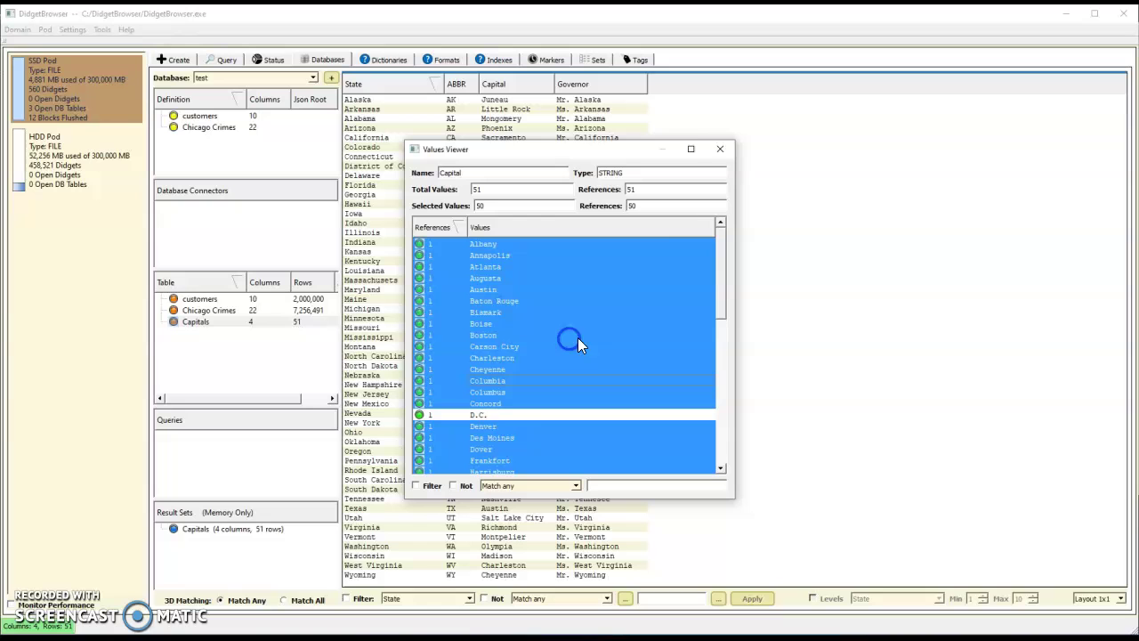
{"action": "left_click", "coordinate": [721, 152]}
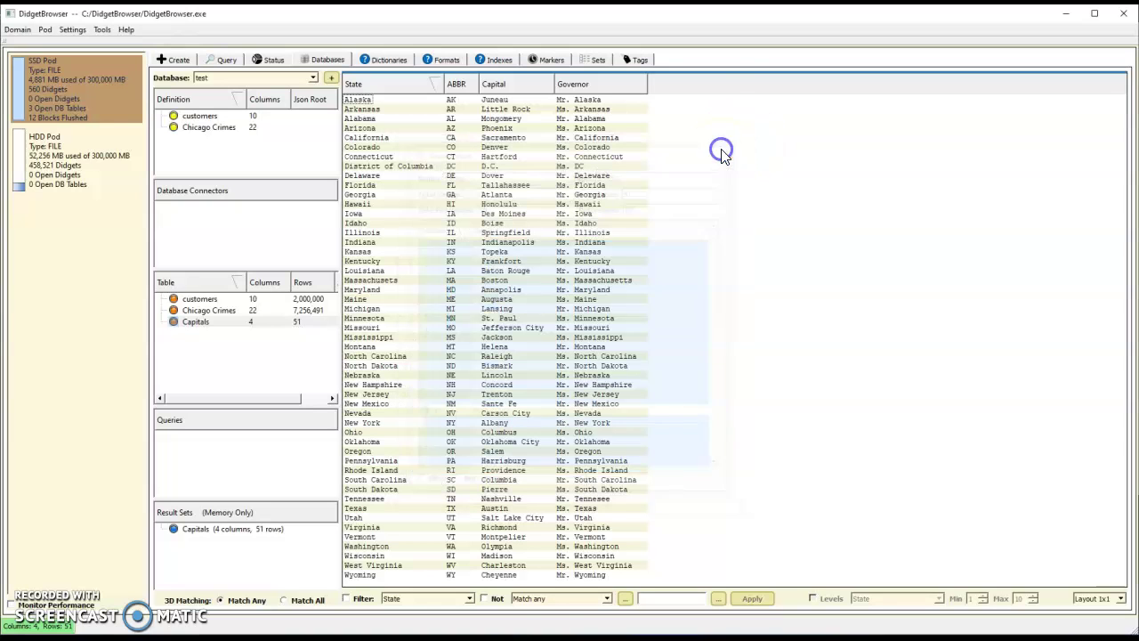
Step: View the values of the State Capitals private dictionary in alphabetical order
{"action": "left_click", "coordinate": [387, 59]}
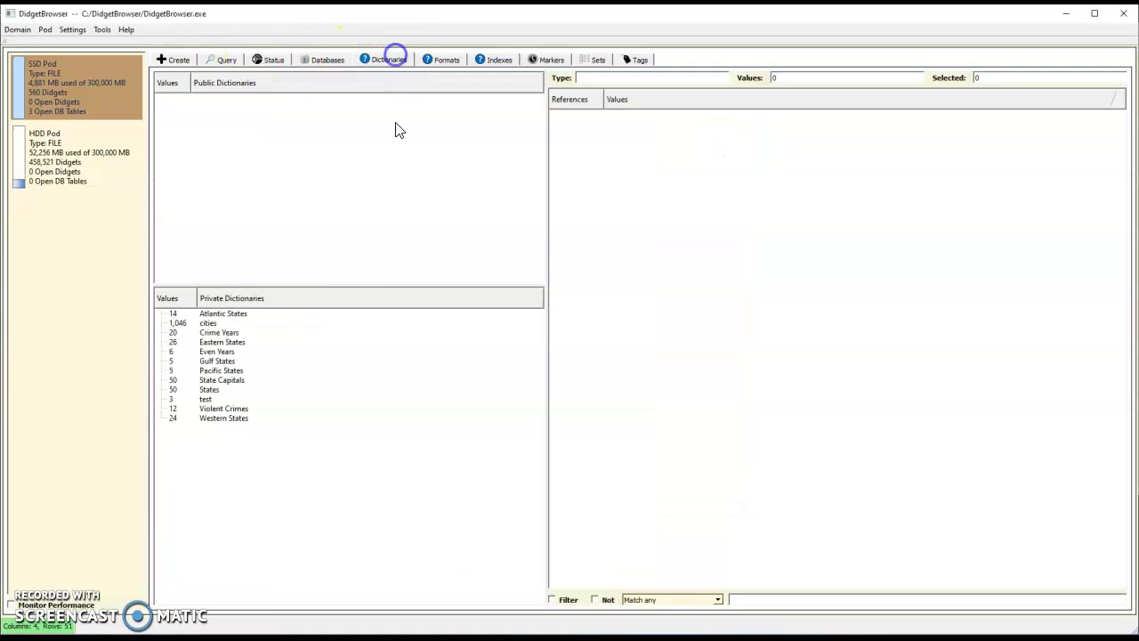
{"action": "left_click", "coordinate": [224, 381]}
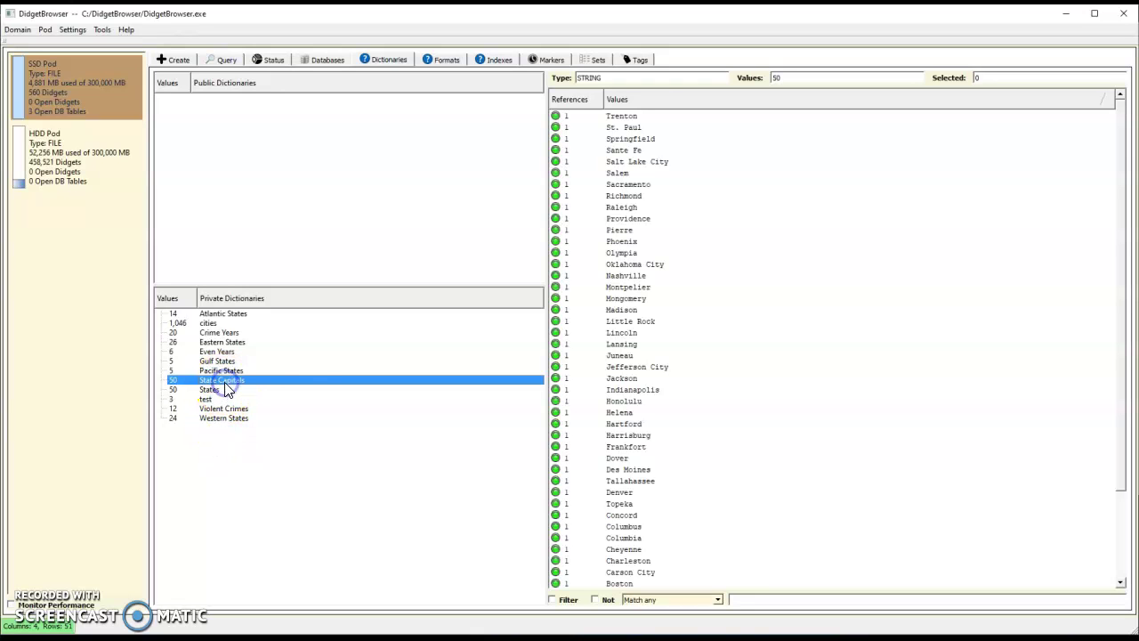
{"action": "left_click", "coordinate": [637, 99]}
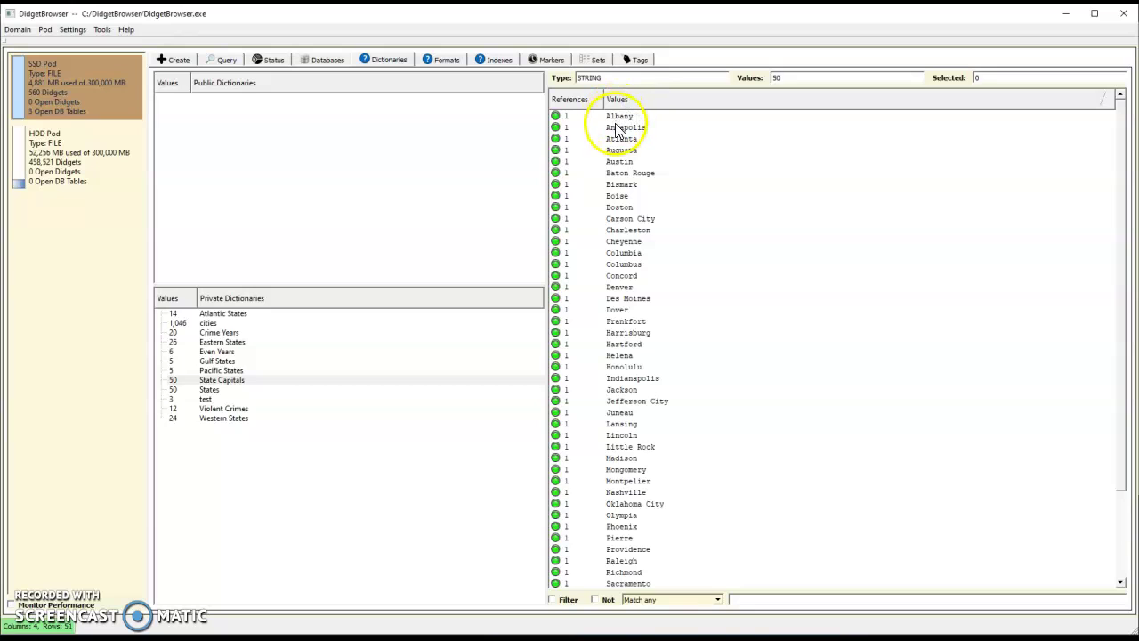
{"action": "scroll", "coordinate": [629, 254], "scroll_direction": "down", "scroll_amount": 3}
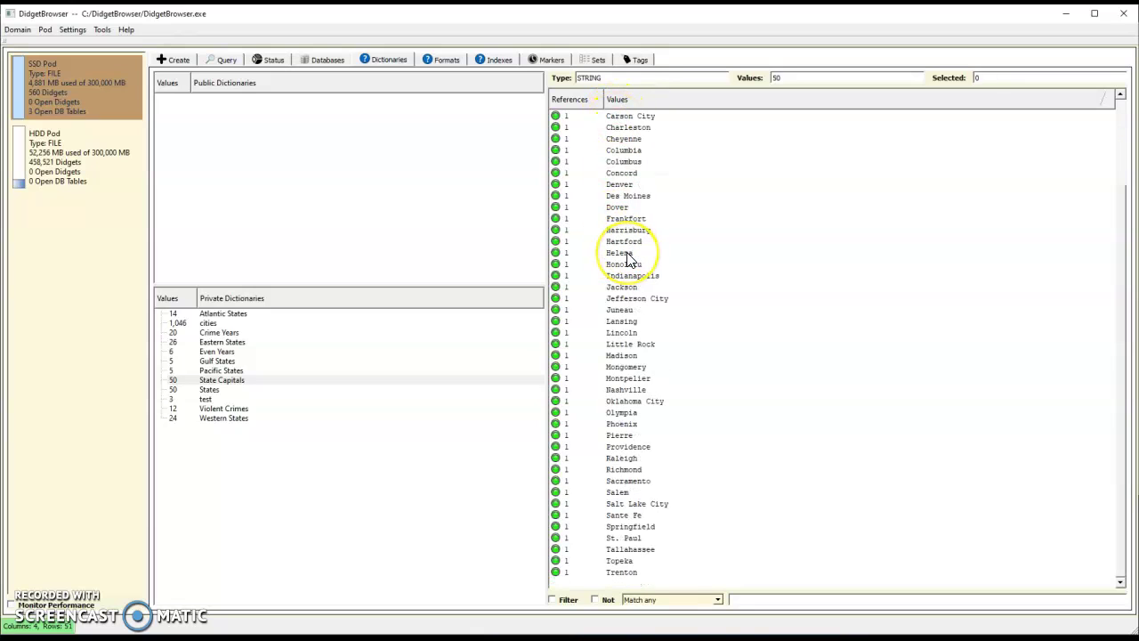
{"action": "scroll", "coordinate": [628, 258], "scroll_direction": "up", "scroll_amount": 3}
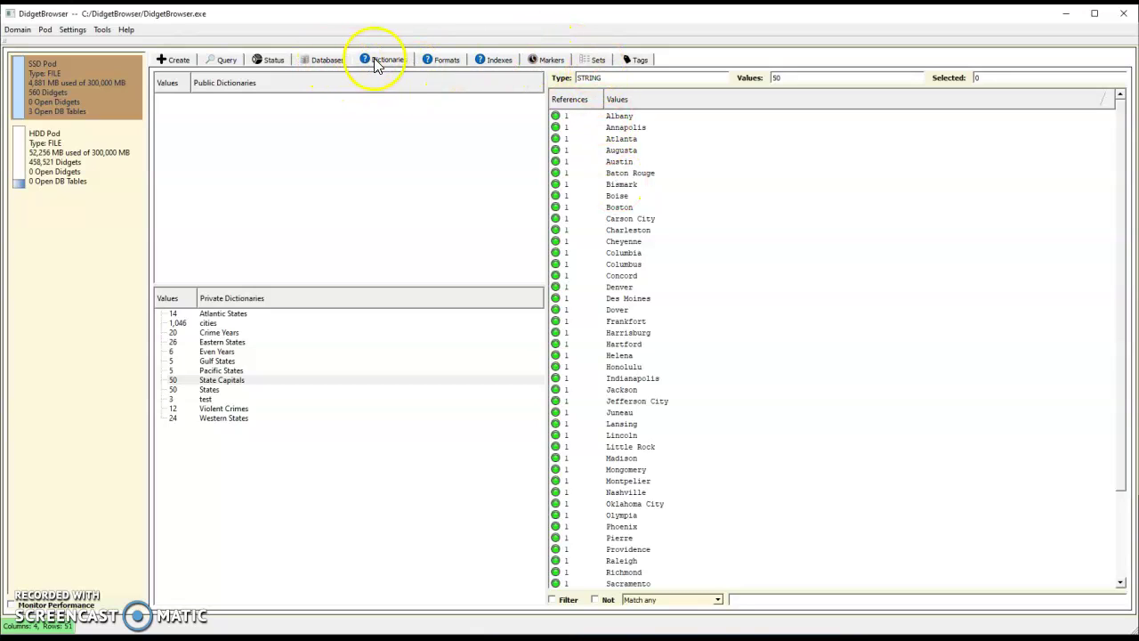
Step: List the ABBR column's values from the Capitals table and select all of them
{"action": "left_click", "coordinate": [312, 59]}
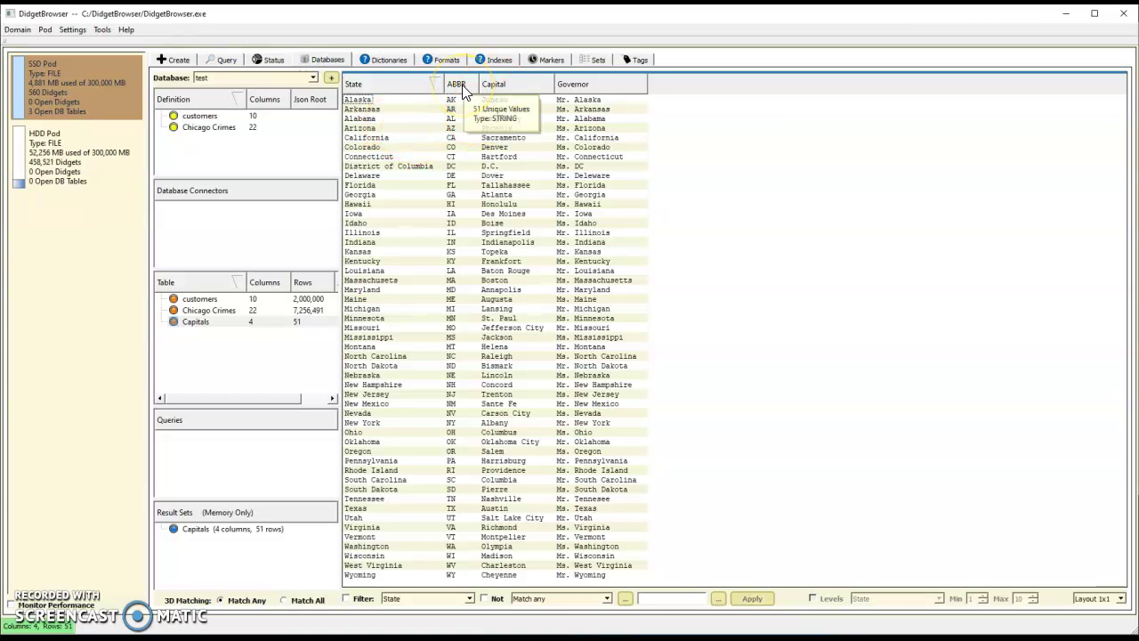
{"action": "right_click", "coordinate": [463, 92]}
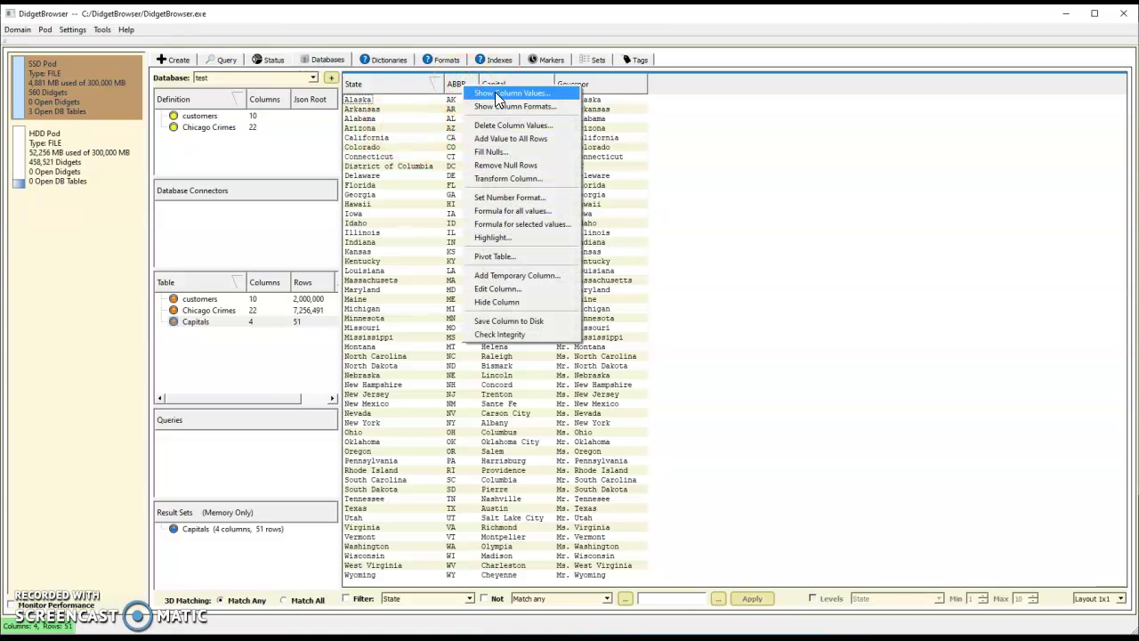
{"action": "left_click", "coordinate": [509, 93]}
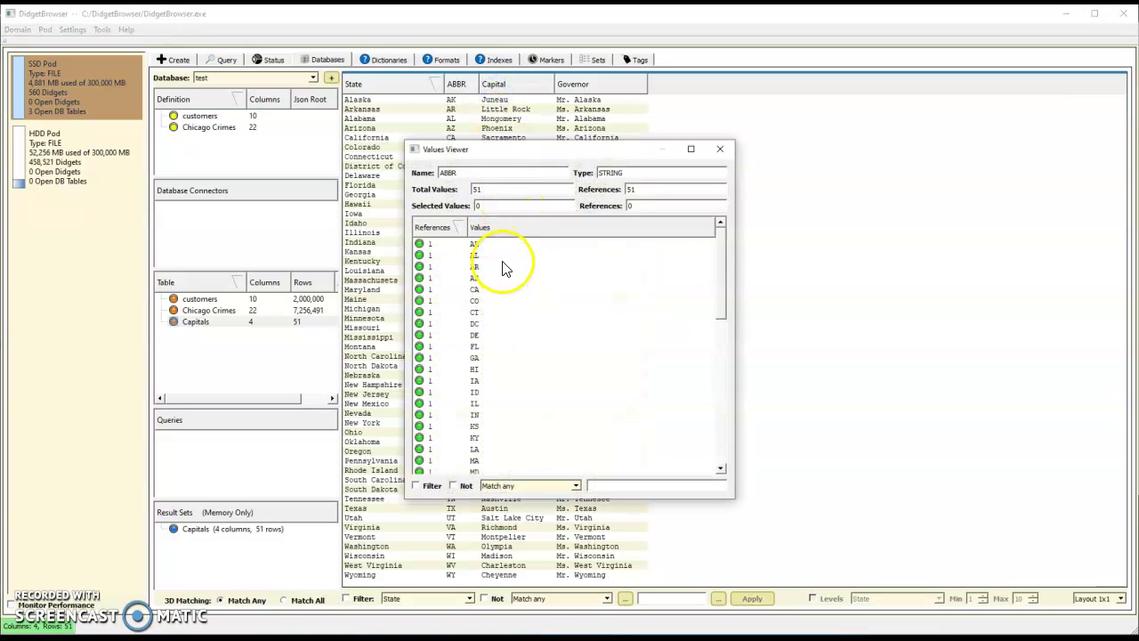
{"action": "right_click", "coordinate": [509, 357]}
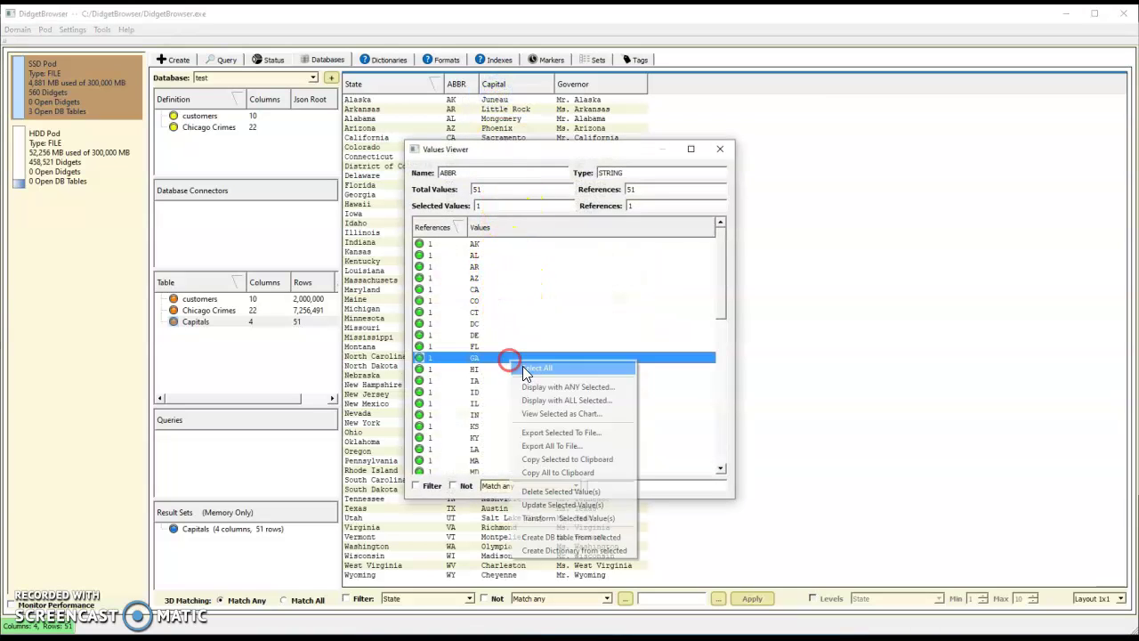
{"action": "left_click", "coordinate": [545, 368]}
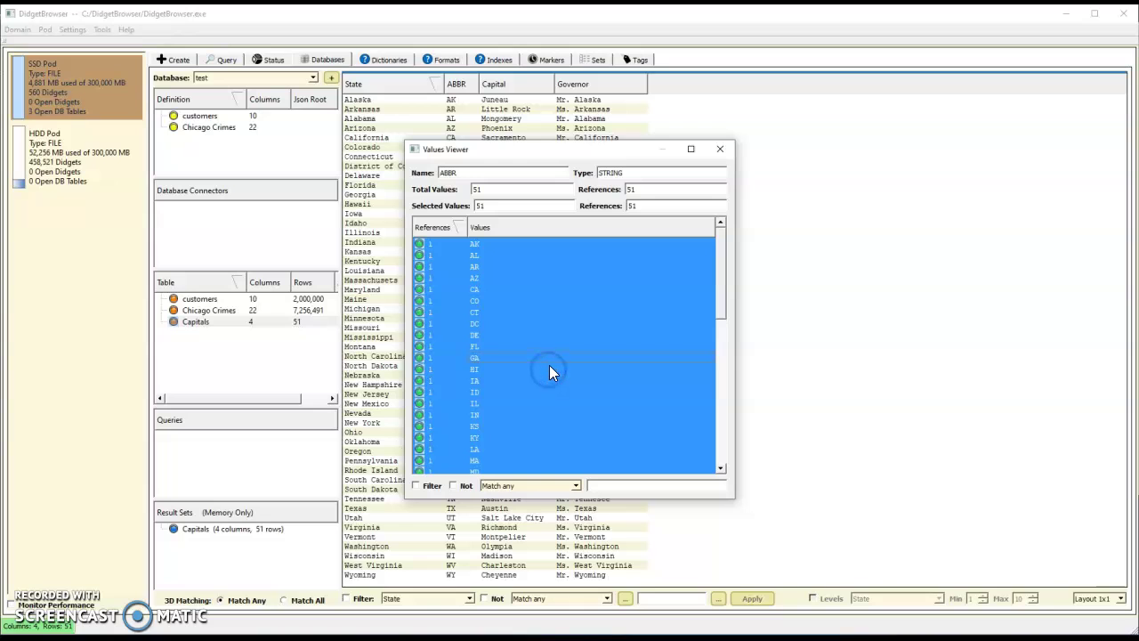
Step: Export the ABBR values only to values.csv in the DidgetBrowser folder and close the values viewer
{"action": "right_click", "coordinate": [549, 365]}
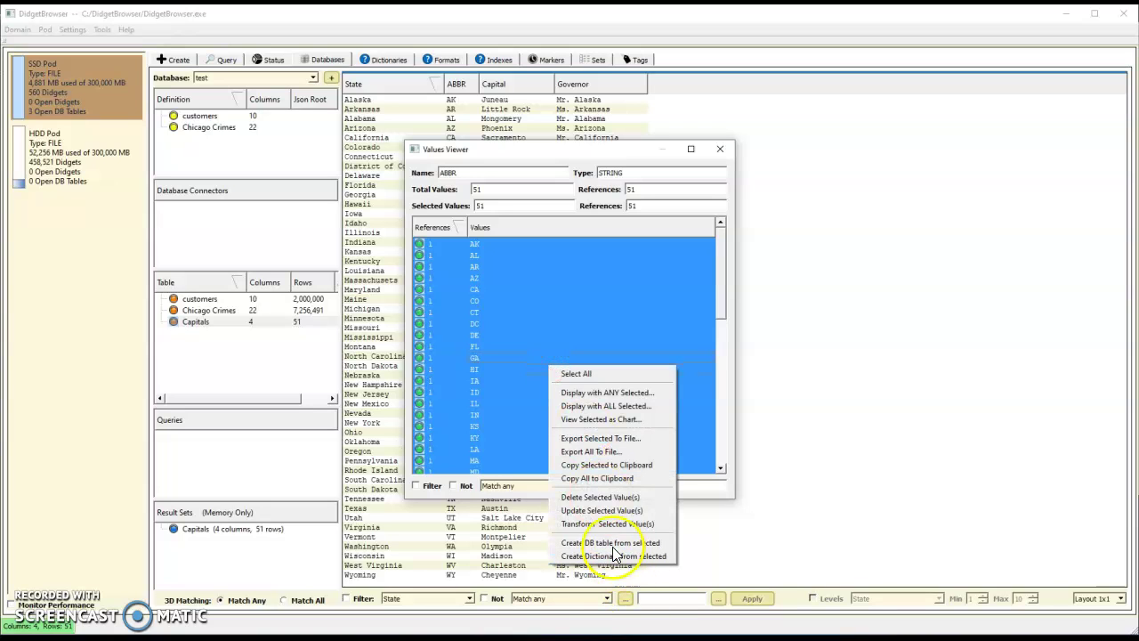
{"action": "left_click", "coordinate": [604, 452]}
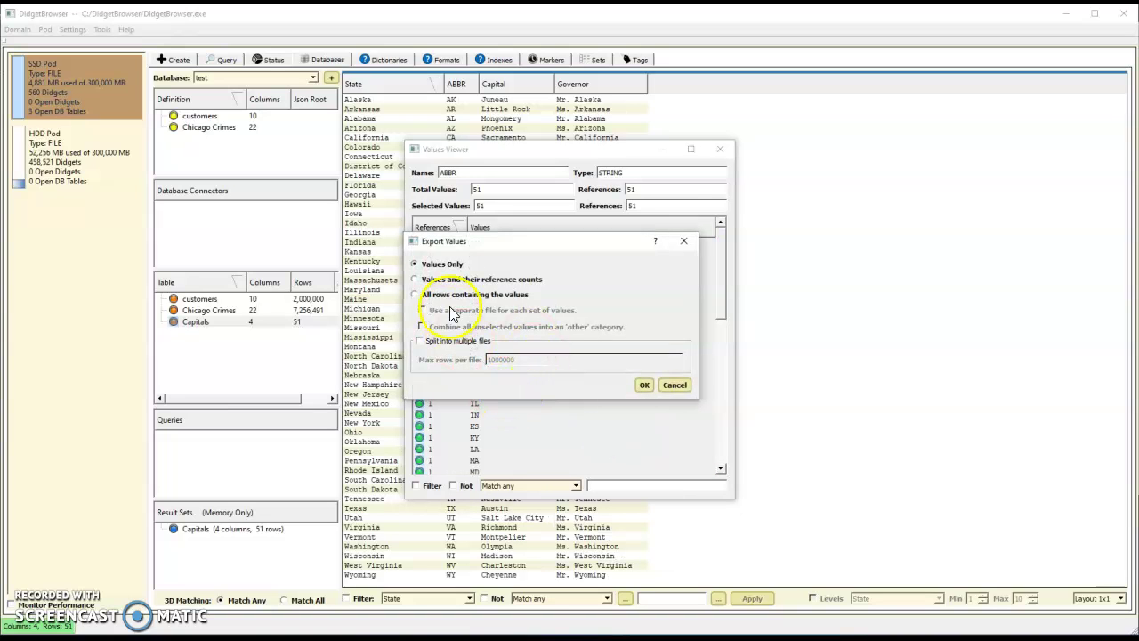
{"action": "left_click", "coordinate": [644, 386]}
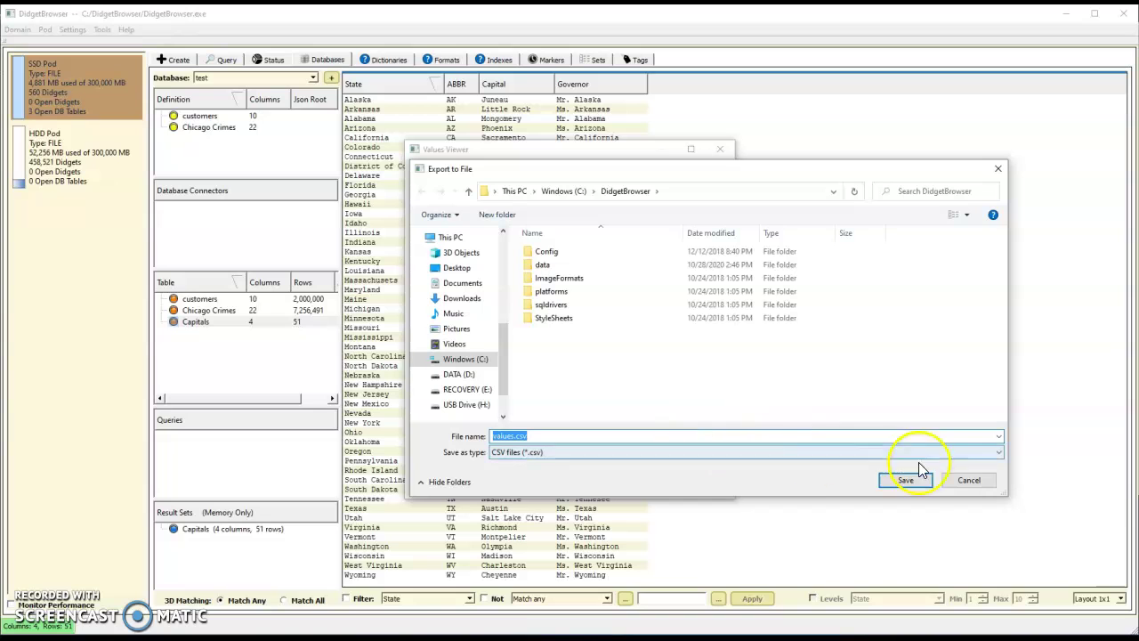
{"action": "left_click", "coordinate": [908, 481]}
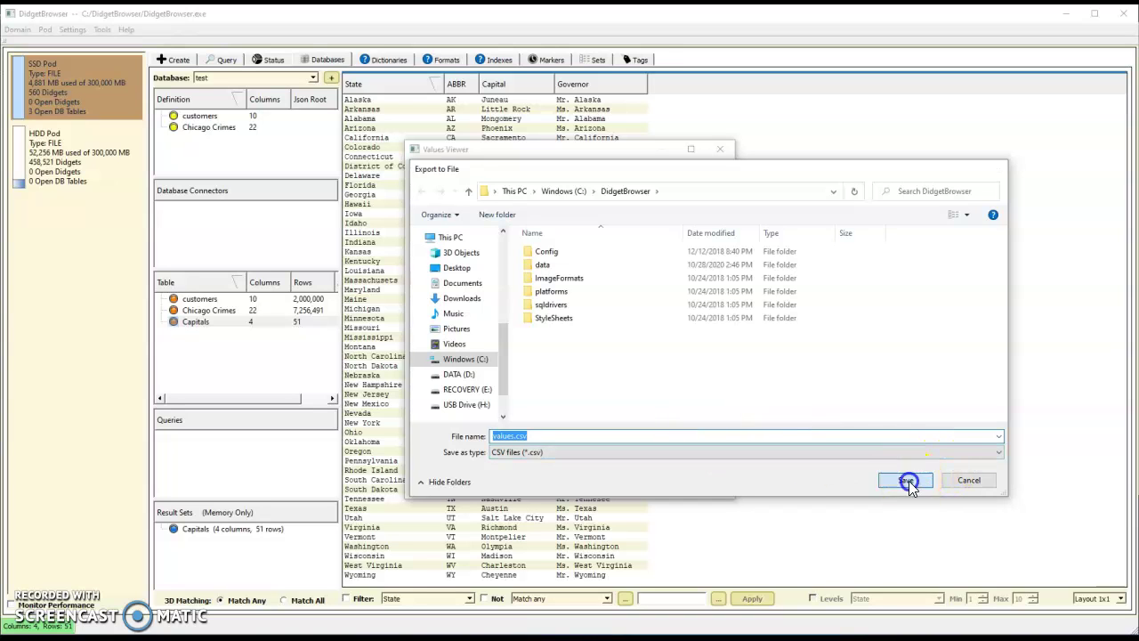
{"action": "left_click", "coordinate": [574, 343]}
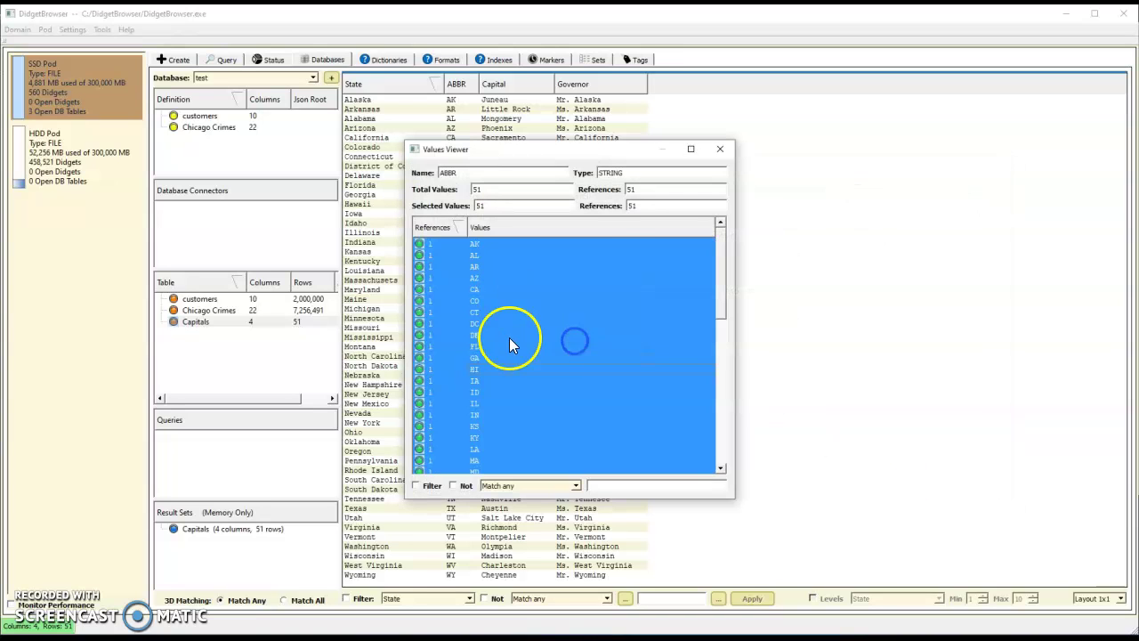
{"action": "left_click", "coordinate": [720, 149]}
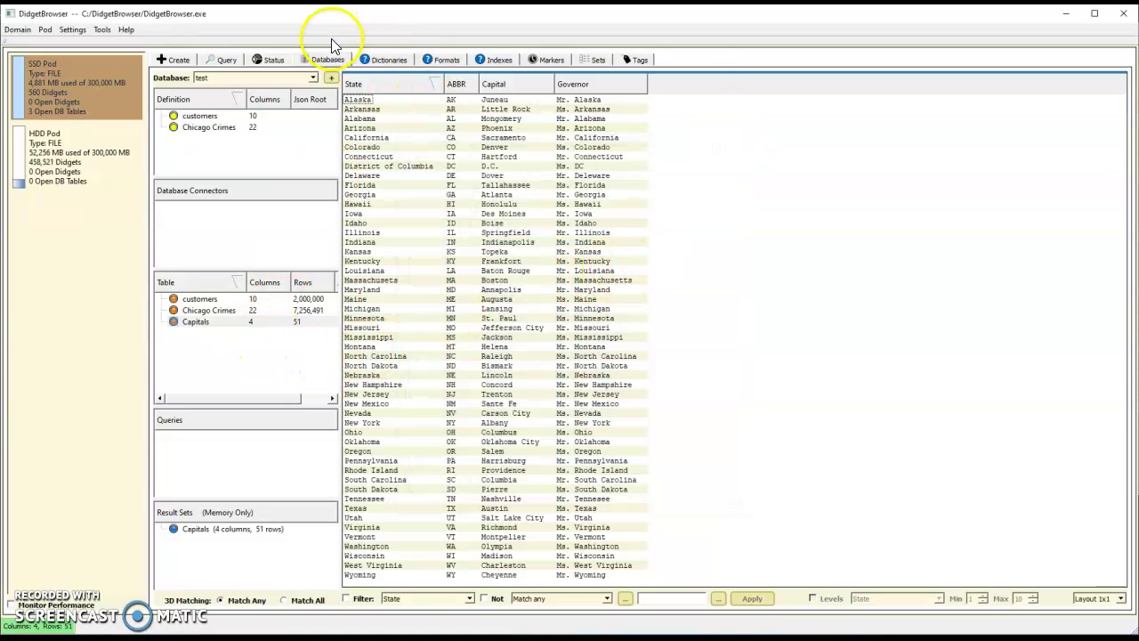
Step: Create a private String dictionary named abc, importing its data from values.csv in the DidgetBrowser folder
{"action": "left_click", "coordinate": [370, 59]}
{"action": "right_click", "coordinate": [290, 535]}
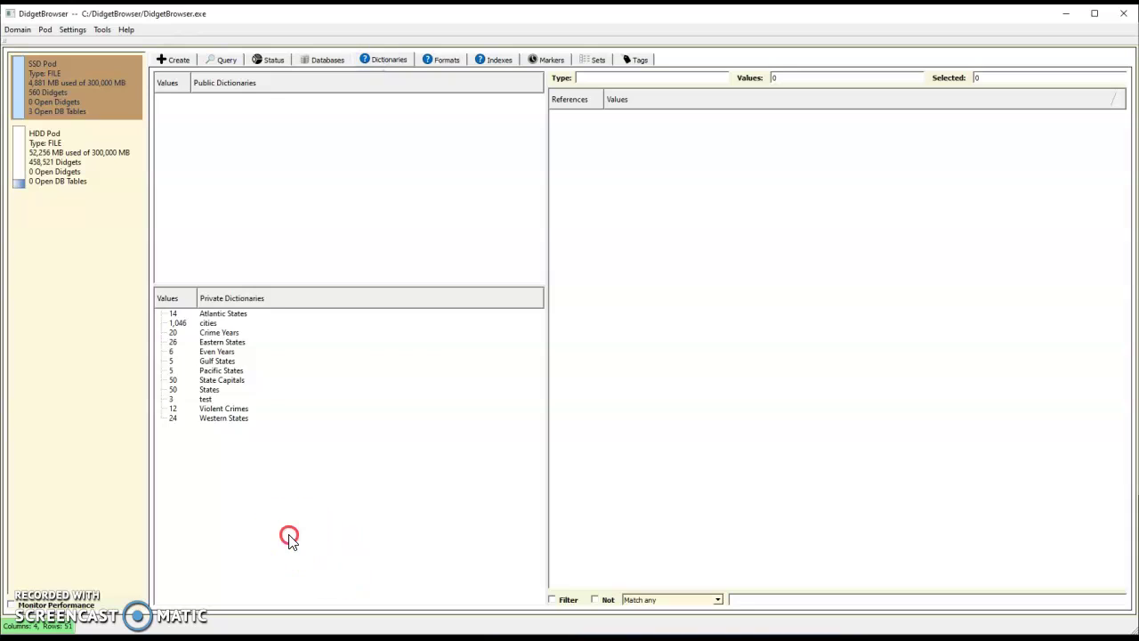
{"action": "left_click", "coordinate": [326, 544]}
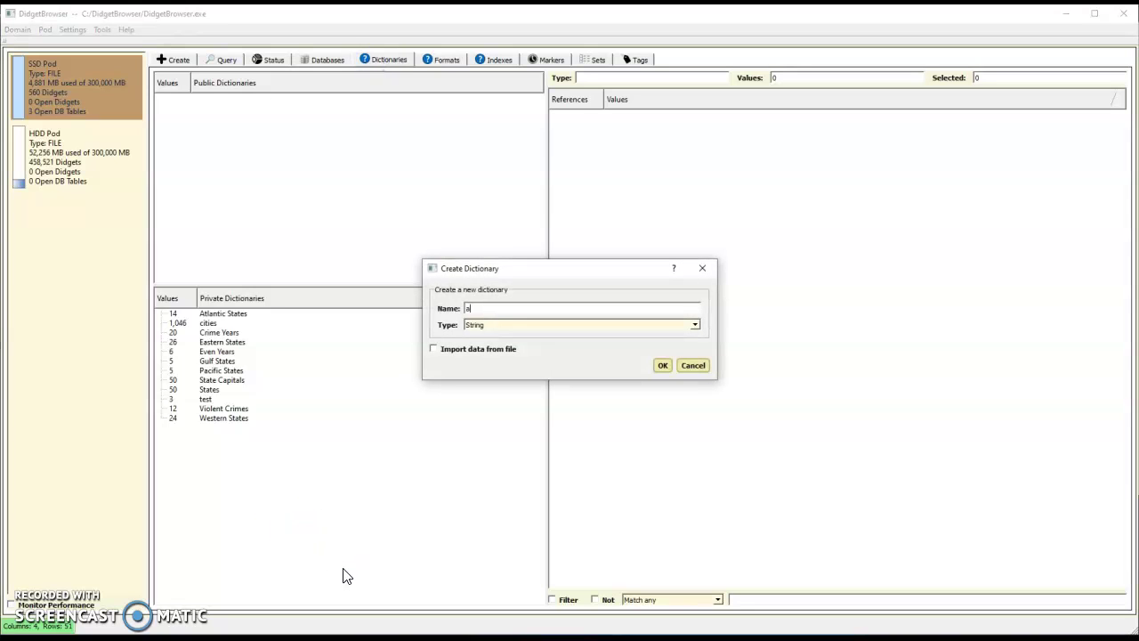
{"action": "left_click", "coordinate": [433, 349]}
{"action": "left_click", "coordinate": [663, 365]}
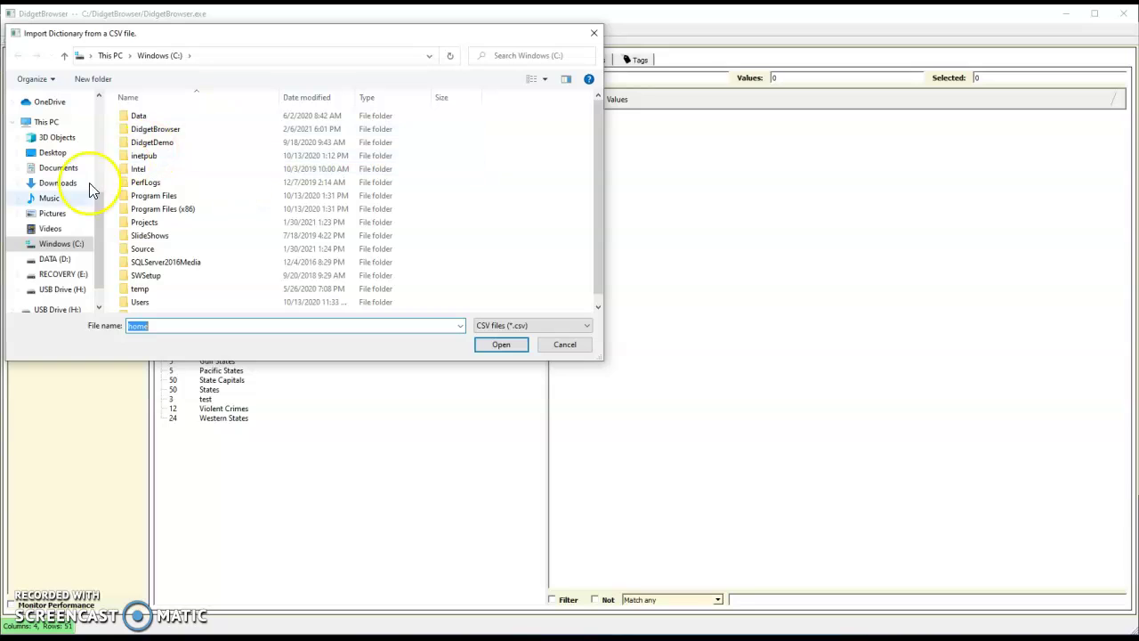
{"action": "double_click", "coordinate": [161, 129]}
{"action": "left_click", "coordinate": [156, 198]}
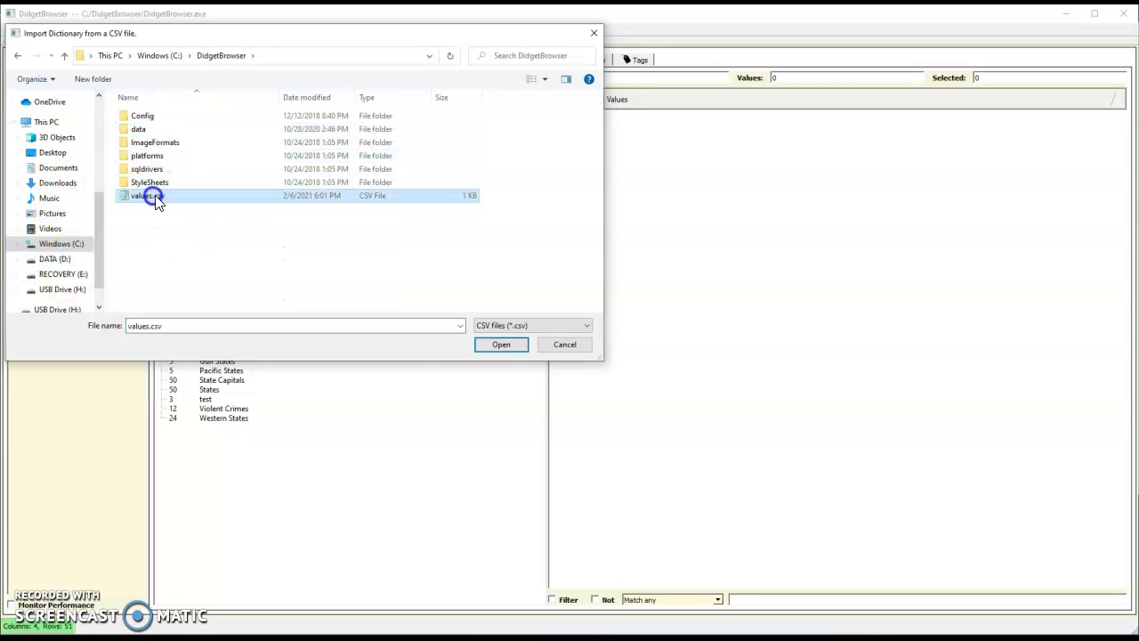
{"action": "left_click", "coordinate": [503, 344]}
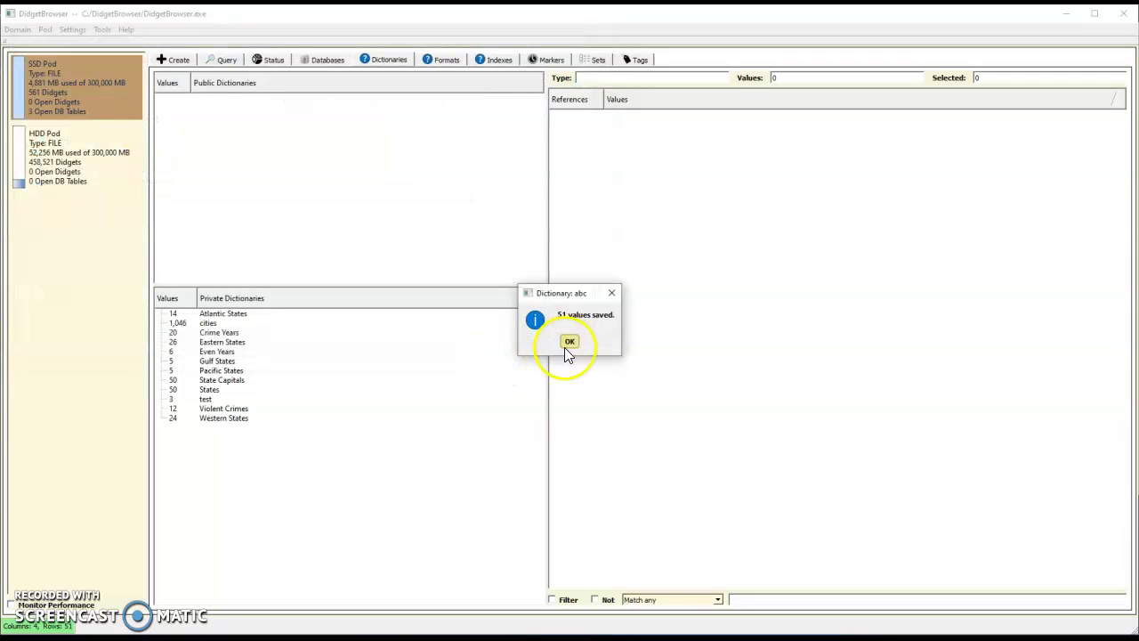
{"action": "left_click", "coordinate": [570, 342]}
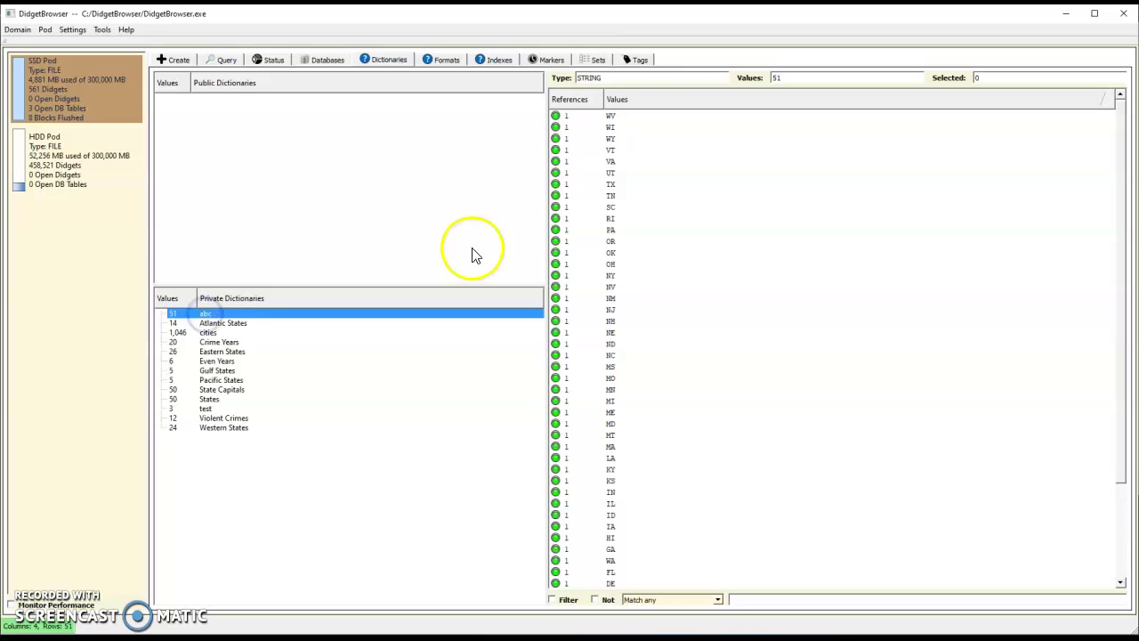
Step: Sort the abc dictionary's values alphabetically and delete the value DC
{"action": "left_click", "coordinate": [642, 104]}
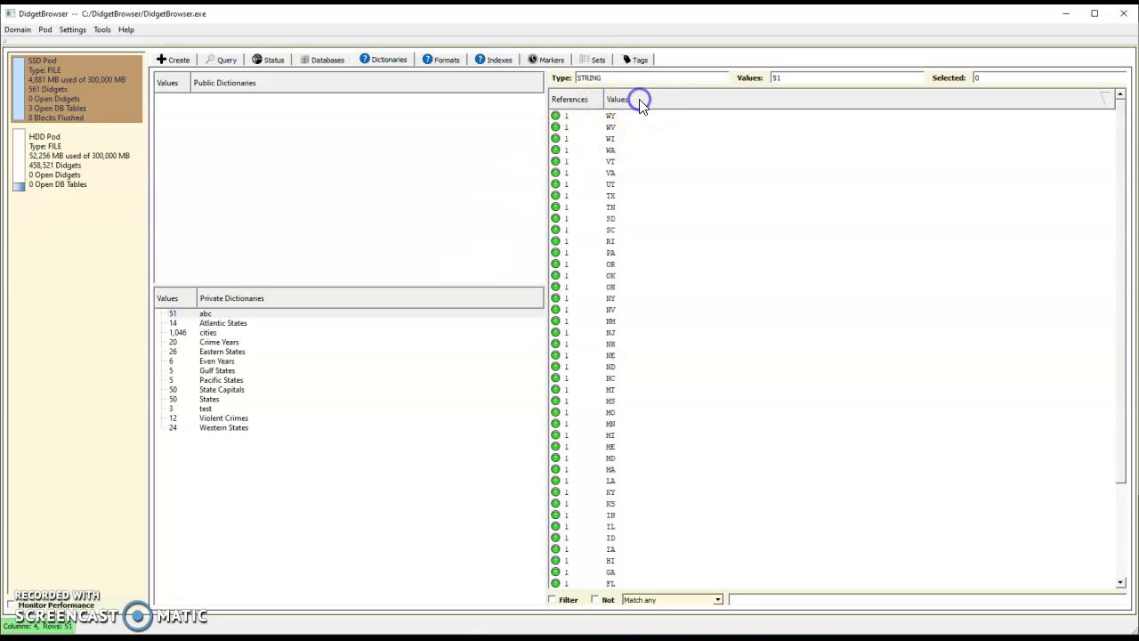
{"action": "left_click", "coordinate": [642, 104]}
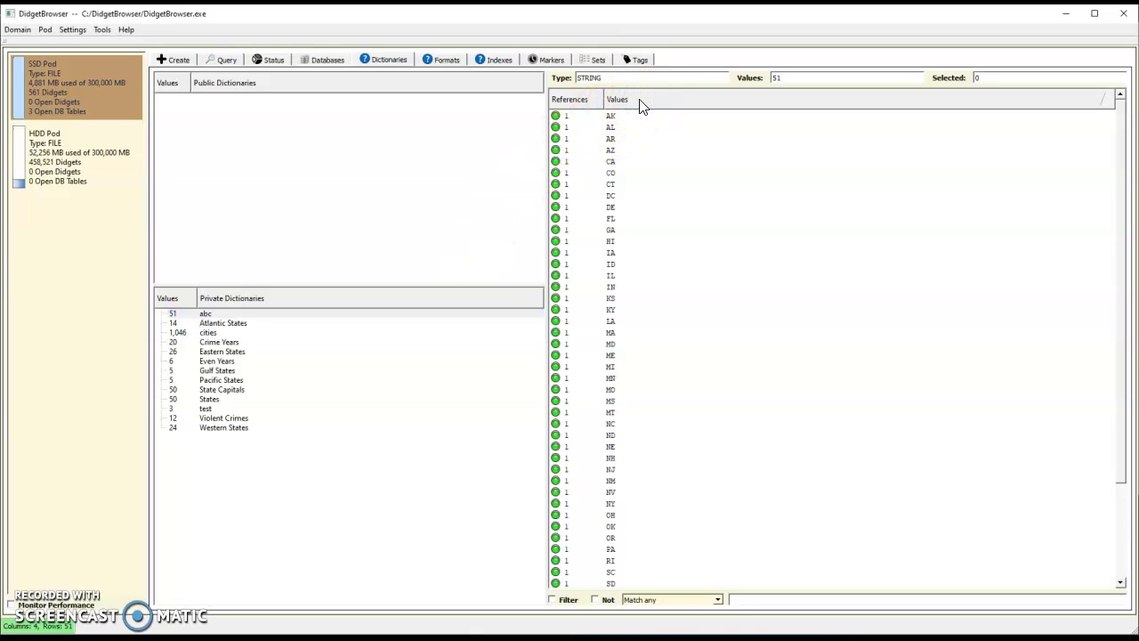
{"action": "right_click", "coordinate": [614, 195]}
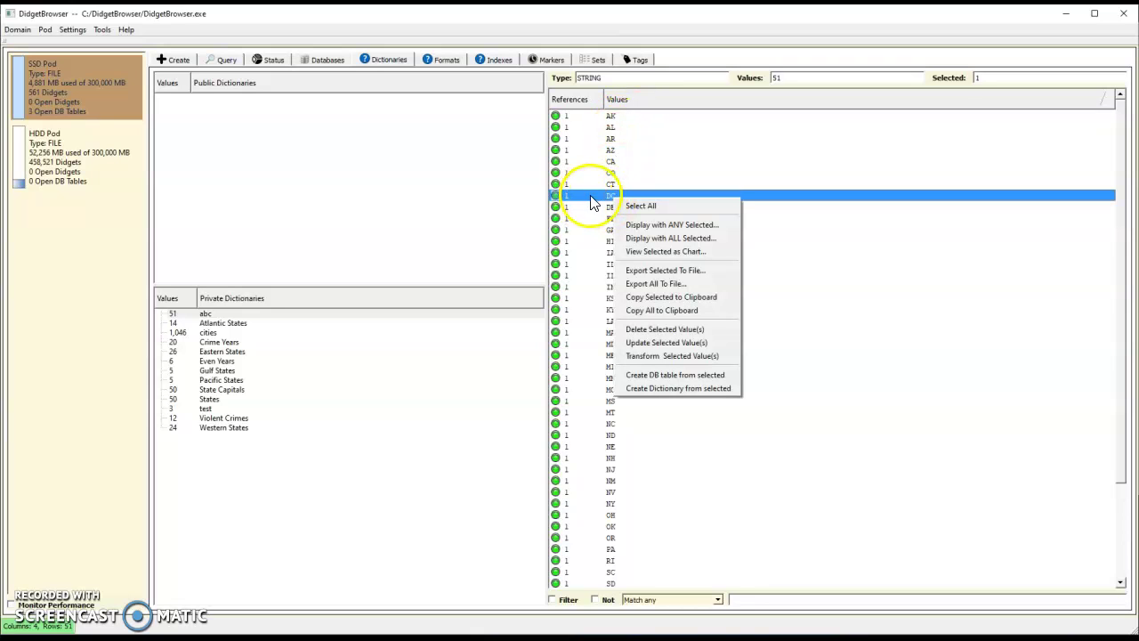
{"action": "left_click", "coordinate": [654, 329]}
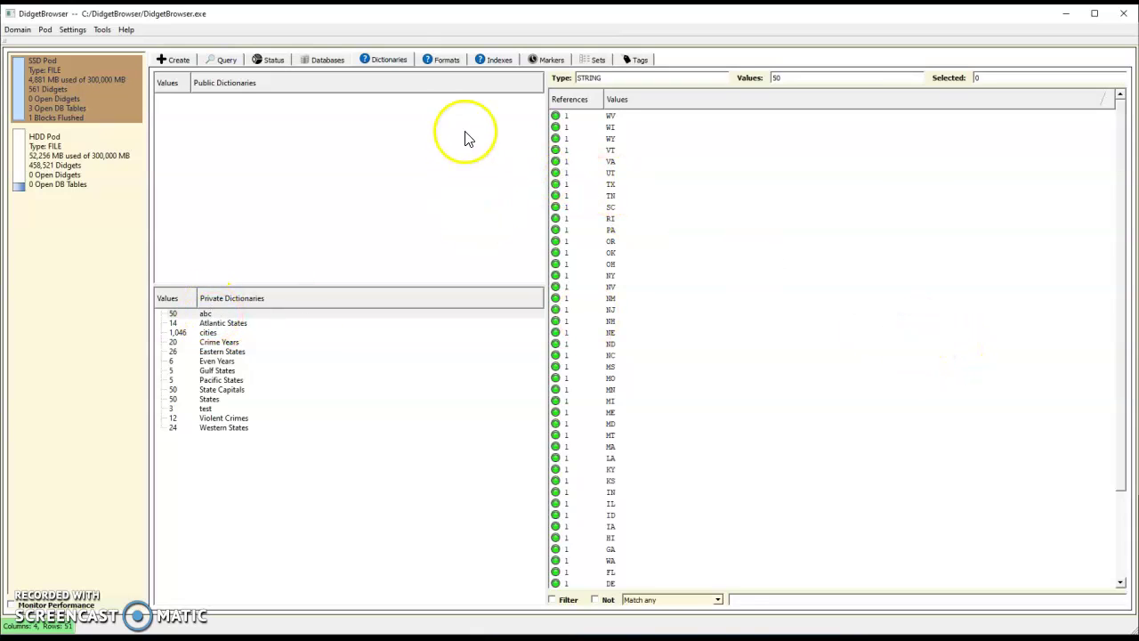
Step: Open the customers table from the test database
{"action": "left_click", "coordinate": [329, 59]}
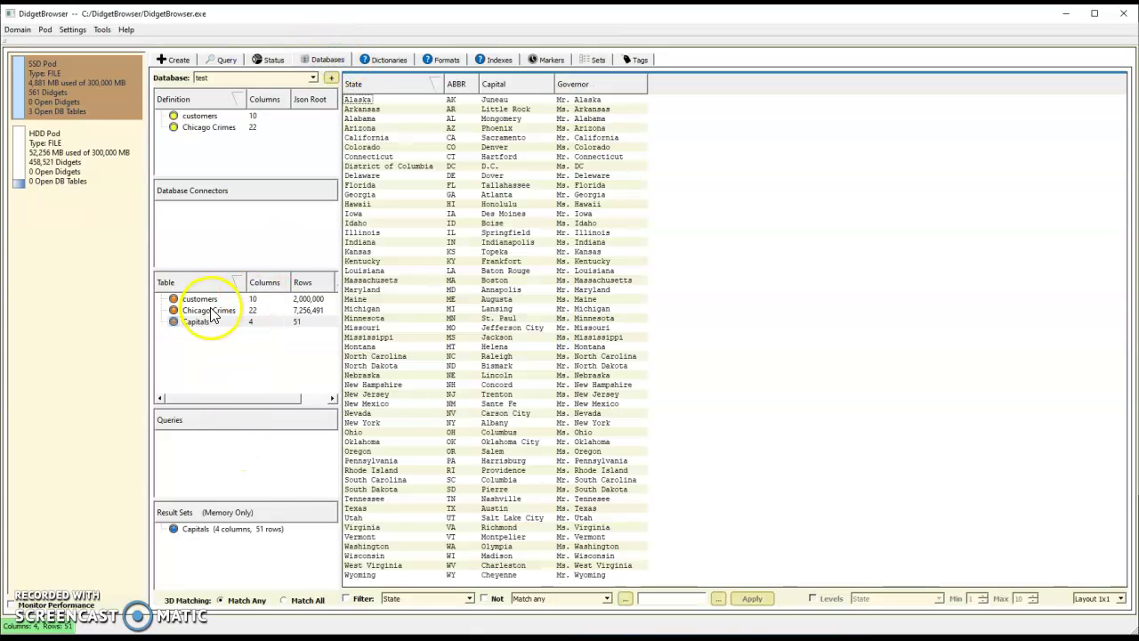
{"action": "left_click", "coordinate": [201, 299]}
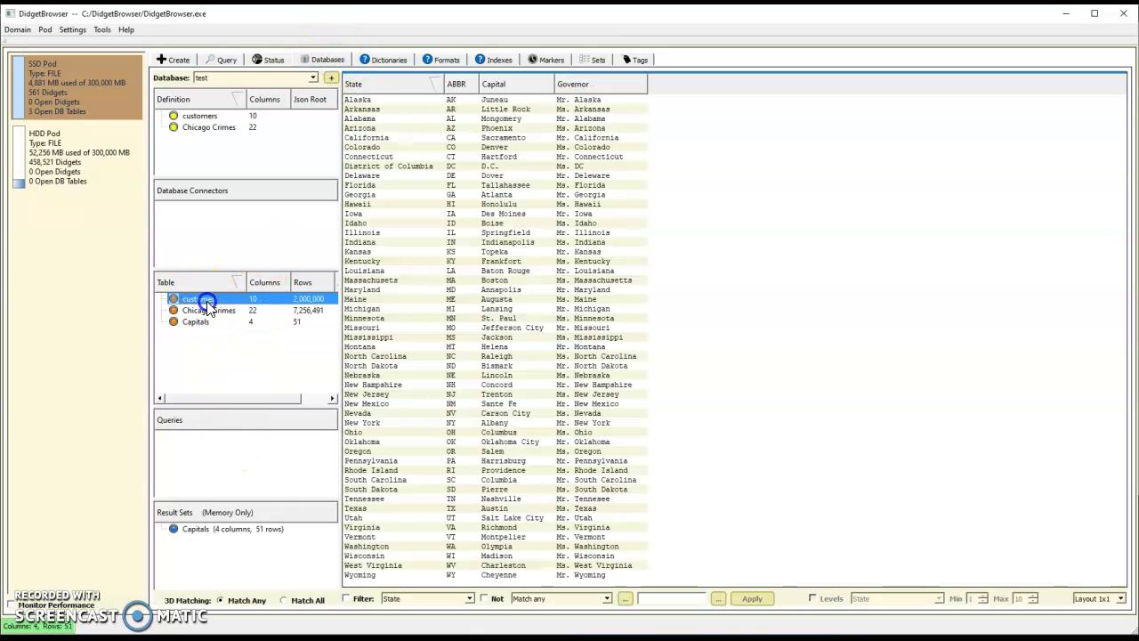
{"action": "double_click", "coordinate": [223, 297]}
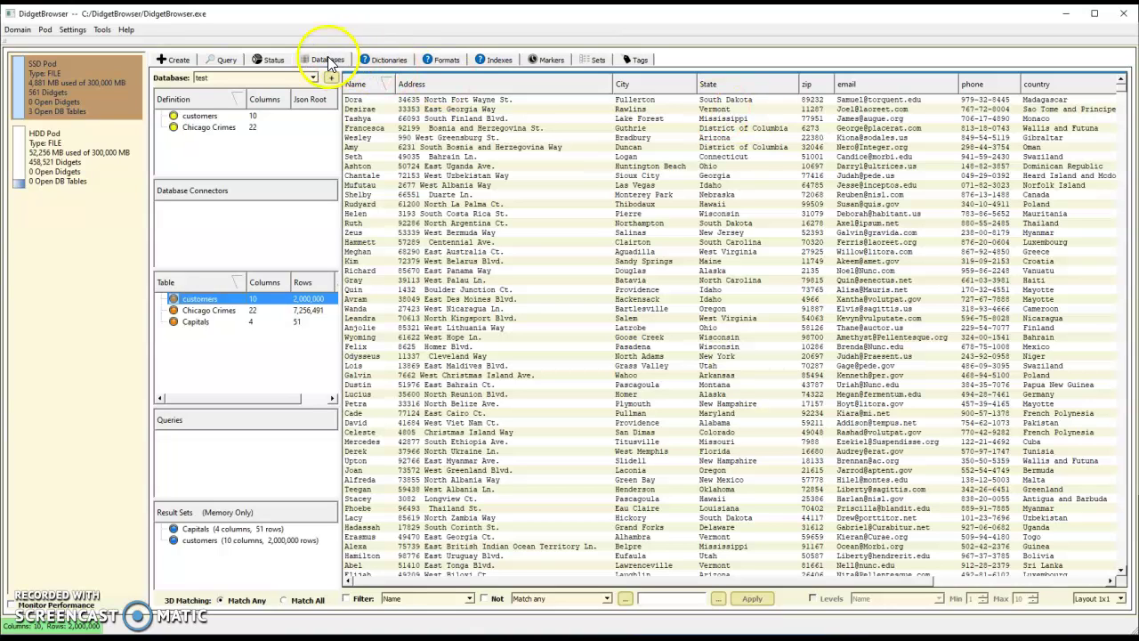
Step: Examine the values of the States, Western States and Eastern States dictionaries, and the actions available for the States values Tennessee through Oklahoma
{"action": "left_click", "coordinate": [389, 60]}
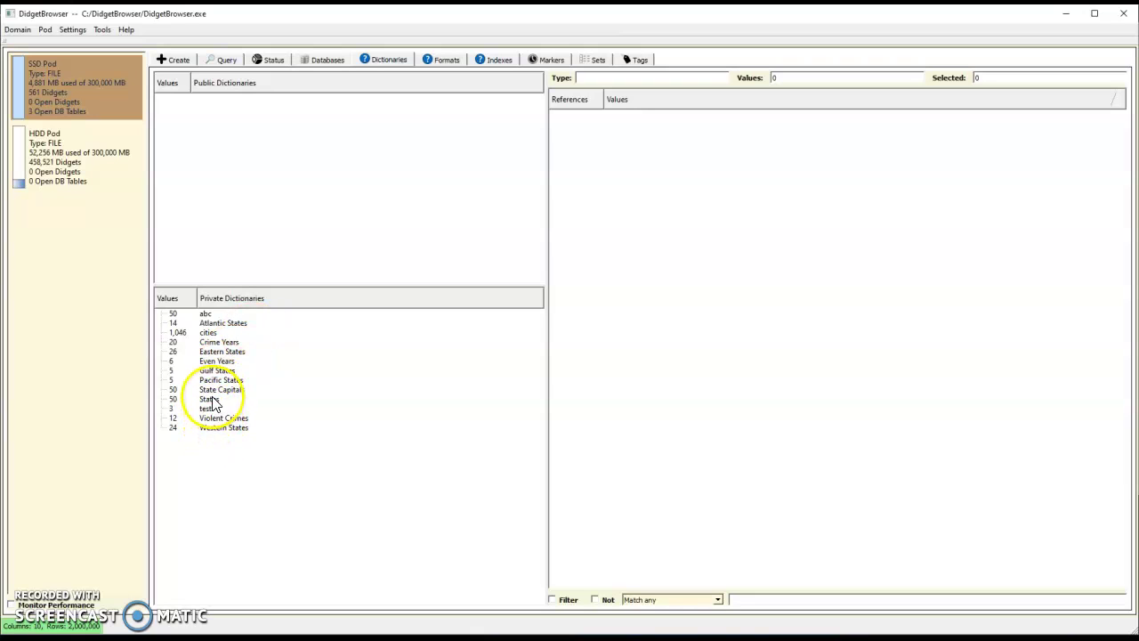
{"action": "left_click", "coordinate": [210, 399]}
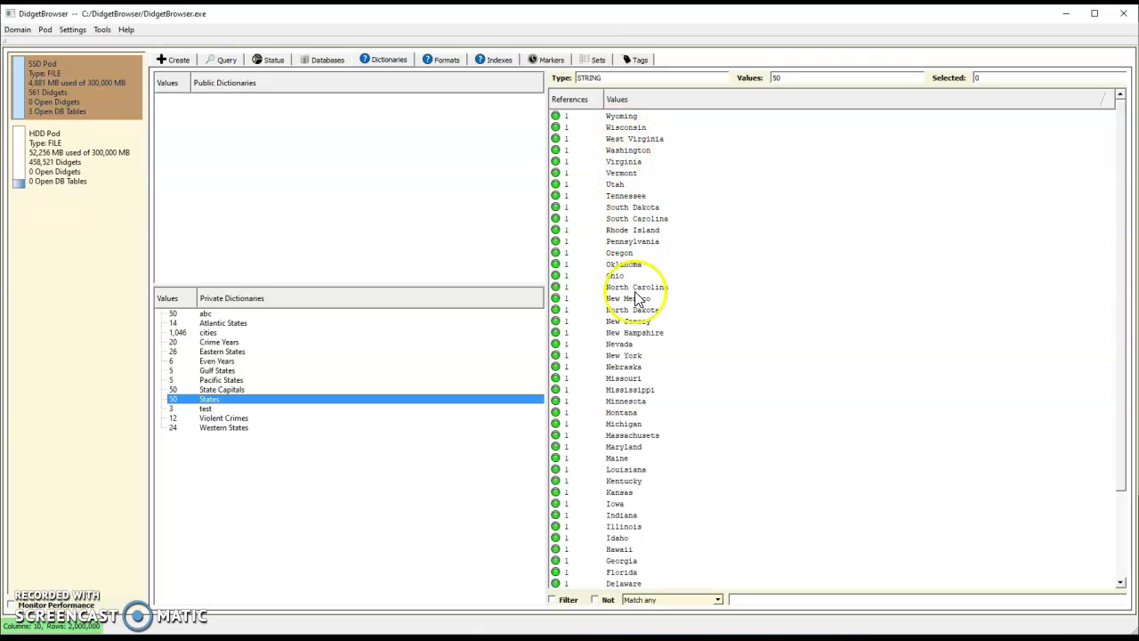
{"action": "left_click", "coordinate": [620, 197]}
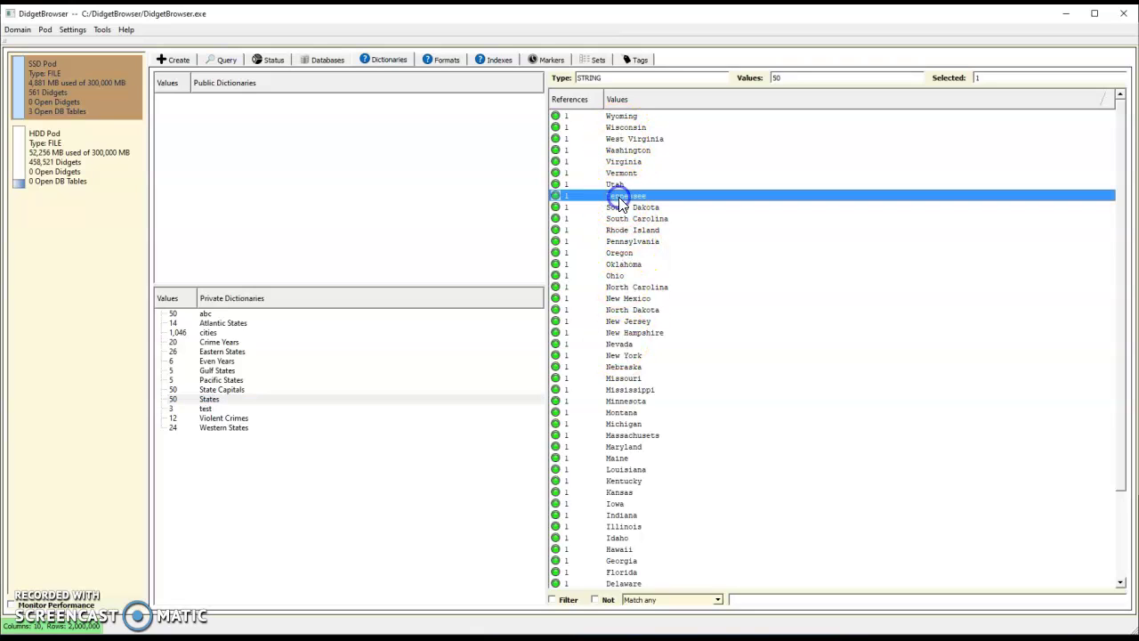
{"action": "left_click", "coordinate": [626, 263], "text": "shift"}
{"action": "right_click", "coordinate": [645, 256]}
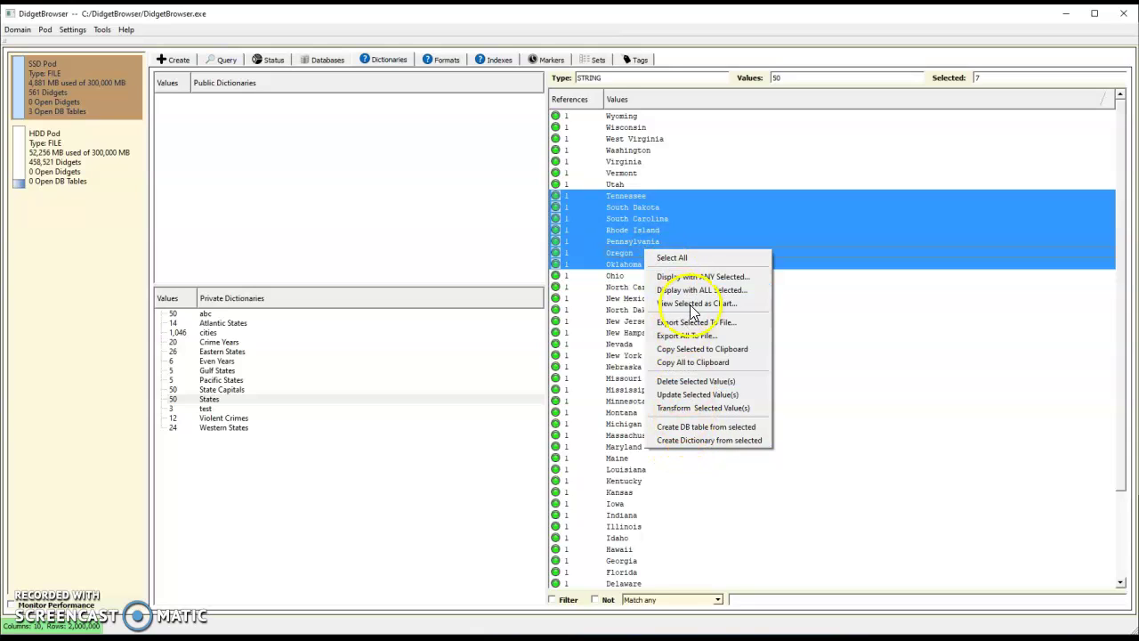
{"action": "left_click", "coordinate": [654, 218]}
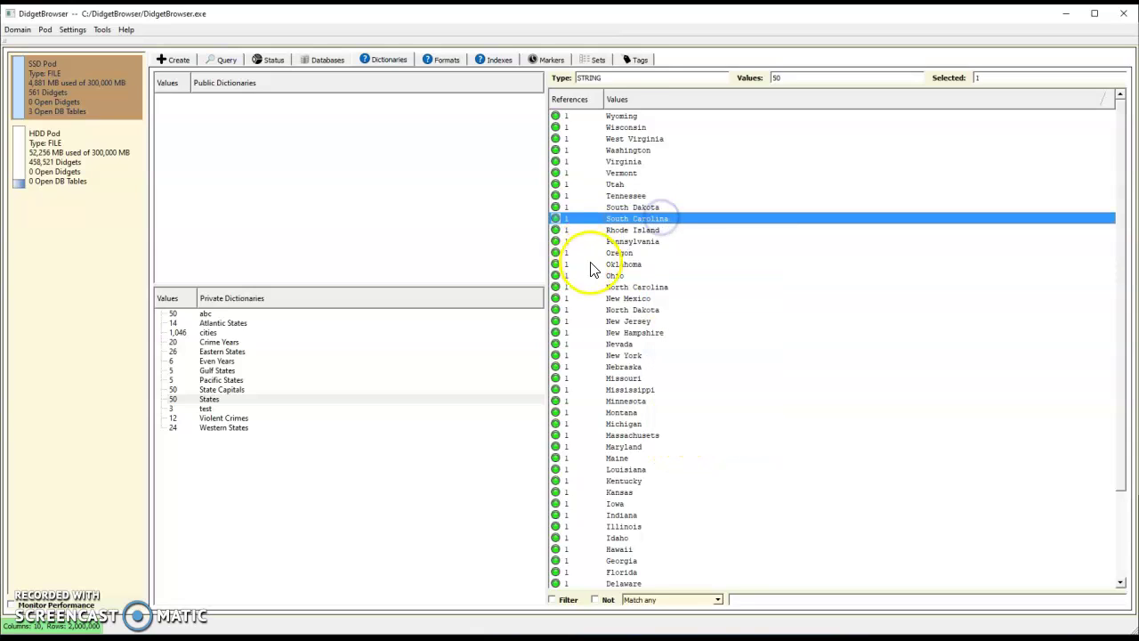
{"action": "left_click", "coordinate": [224, 428]}
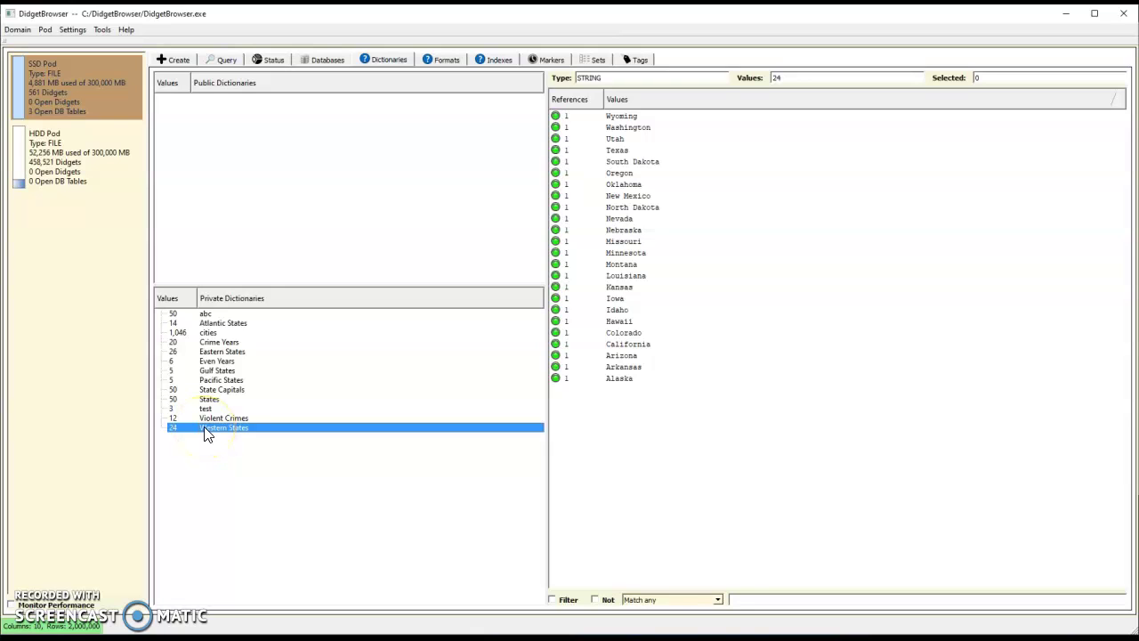
{"action": "left_click", "coordinate": [223, 354]}
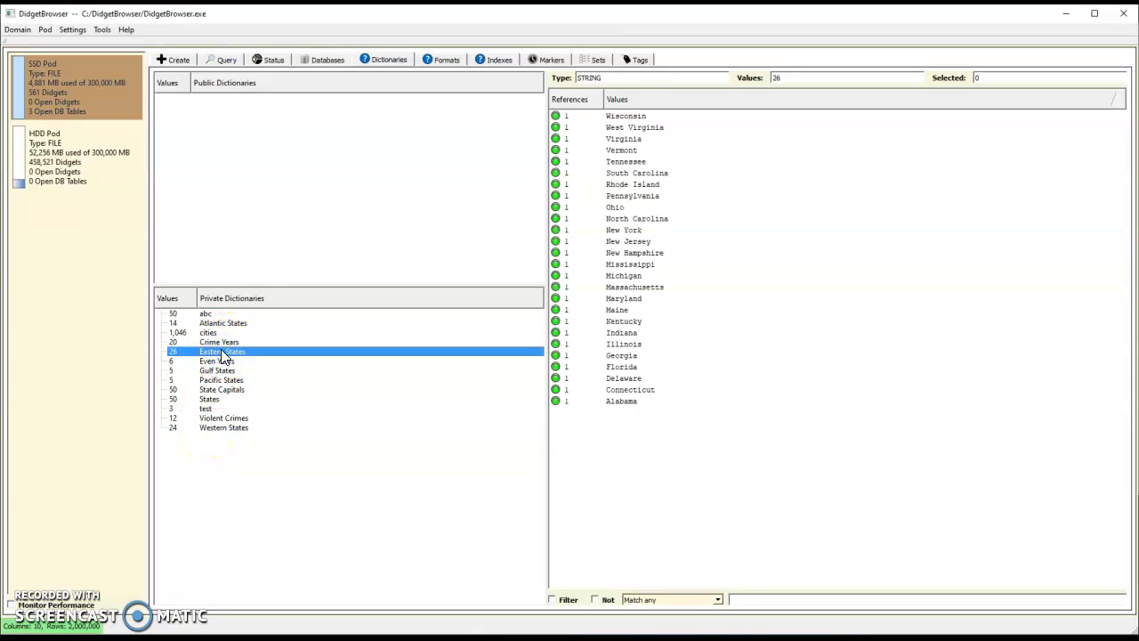
Step: Create a new query on the customers table in the test database and name it East customer
{"action": "left_click", "coordinate": [329, 62]}
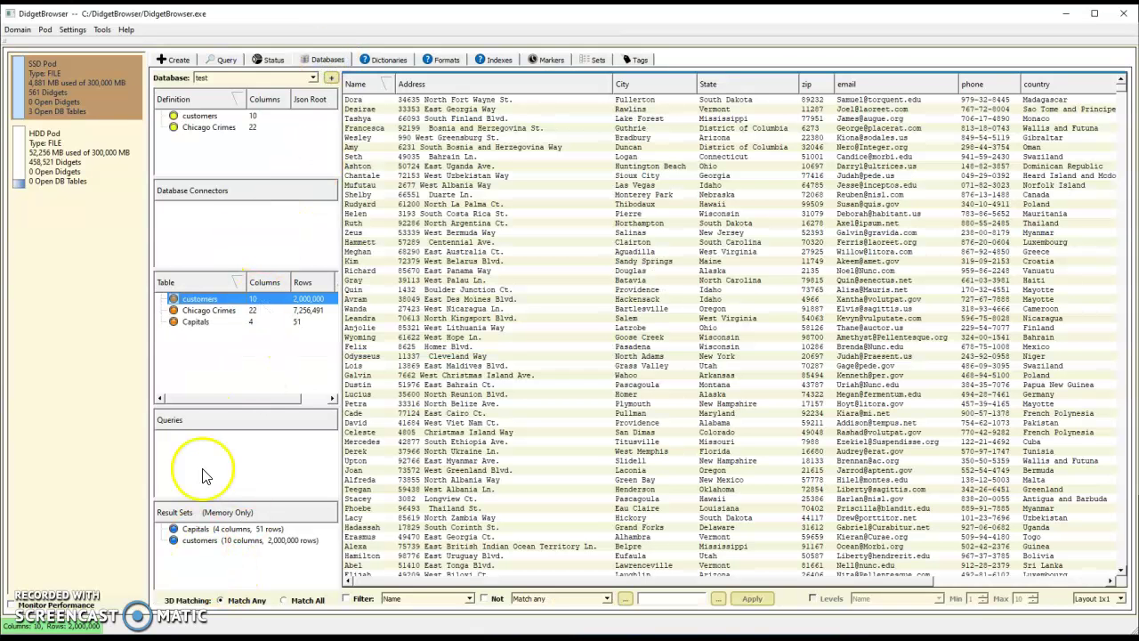
{"action": "right_click", "coordinate": [222, 300]}
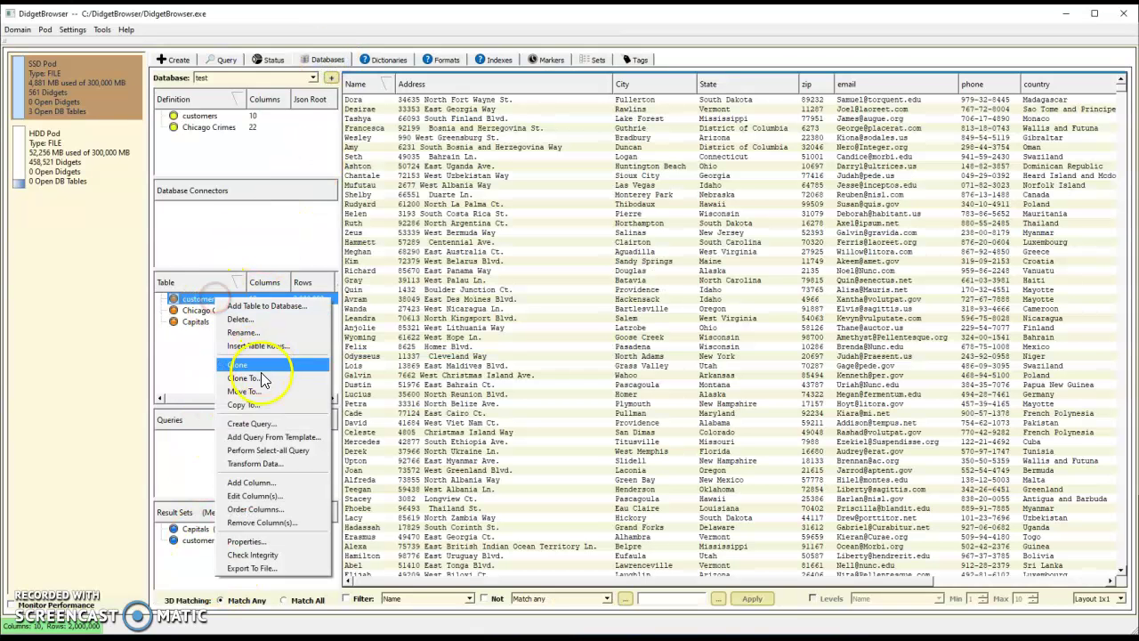
{"action": "left_click", "coordinate": [249, 426]}
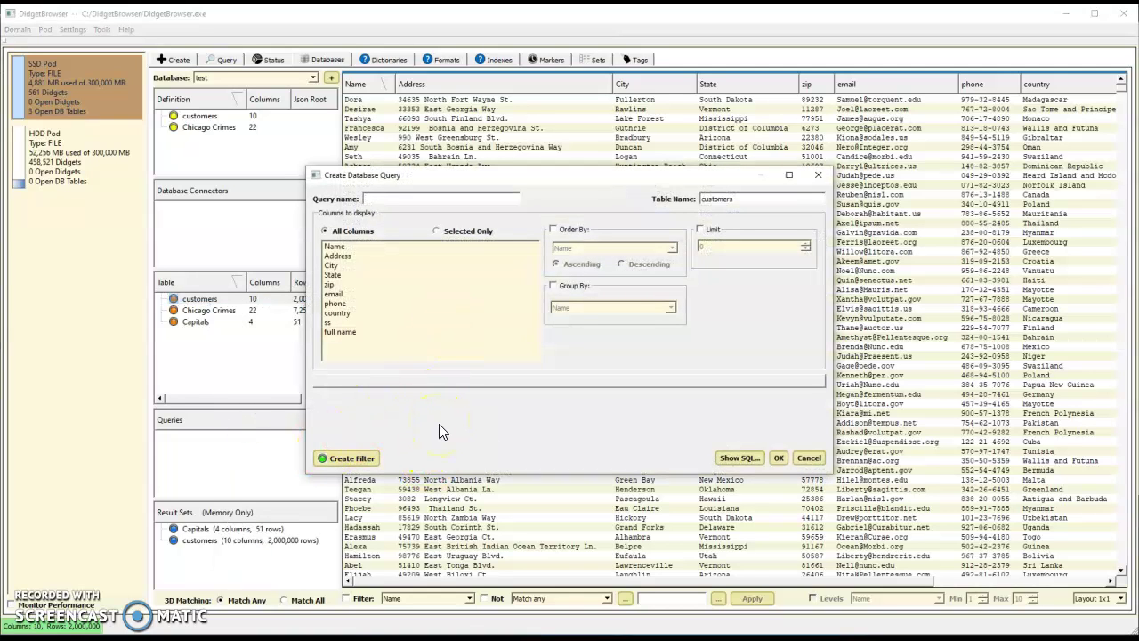
{"action": "type", "text": "East customer"}
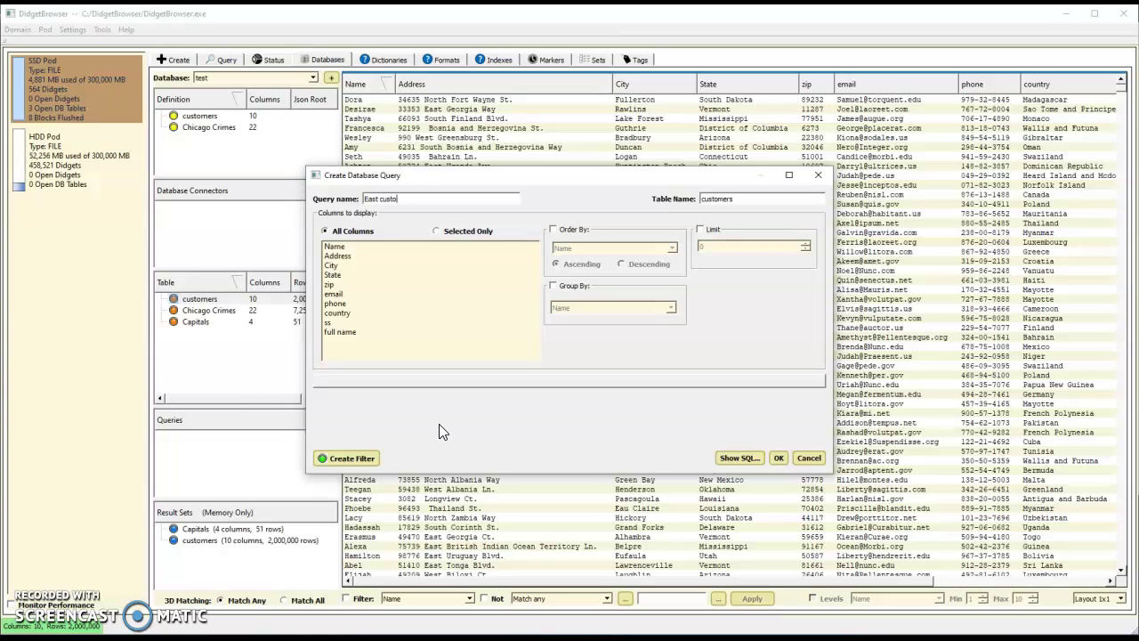
Step: Add a filter to the East customer query on the State column using the IN operator
{"action": "left_click", "coordinate": [346, 458]}
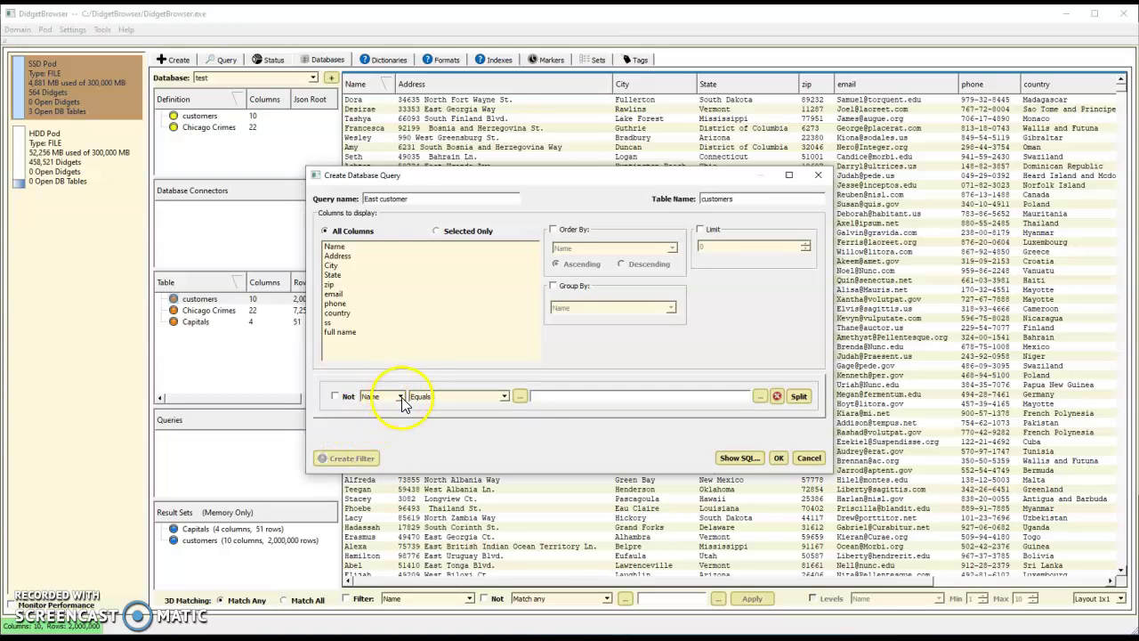
{"action": "left_click", "coordinate": [400, 398]}
{"action": "left_click", "coordinate": [377, 435]}
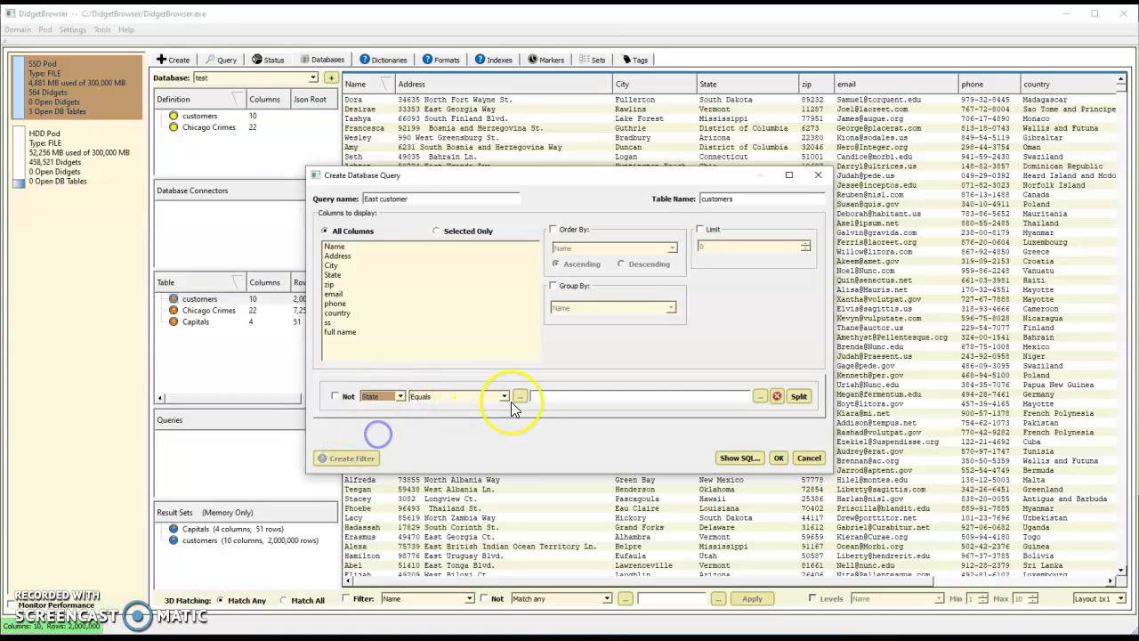
{"action": "left_click", "coordinate": [504, 396]}
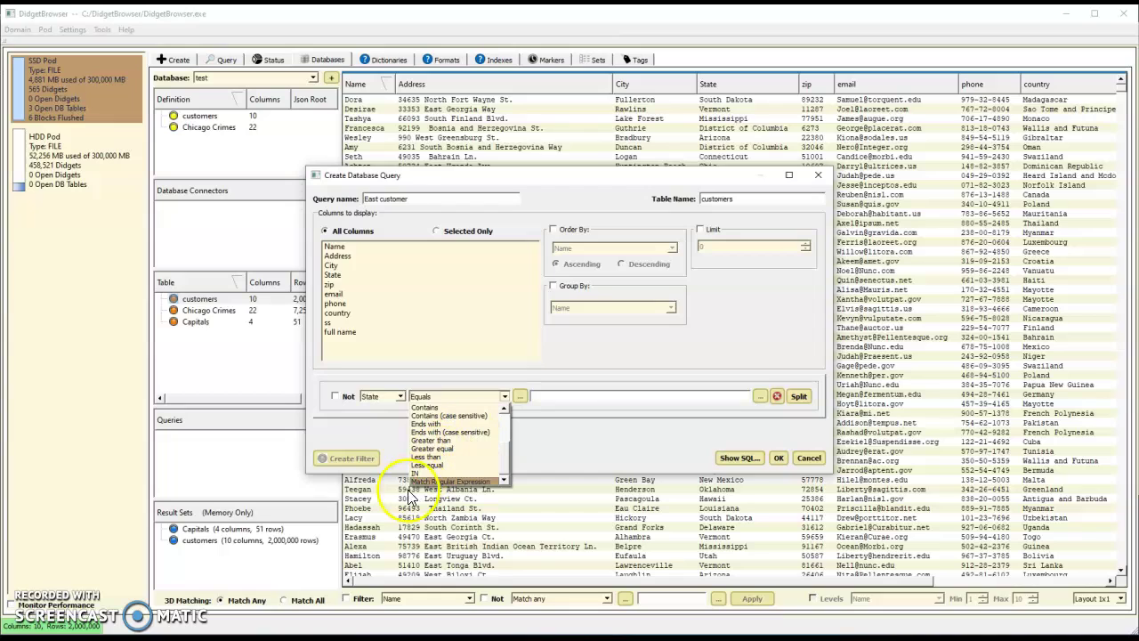
{"action": "left_click", "coordinate": [424, 473]}
{"action": "left_click", "coordinate": [412, 396]}
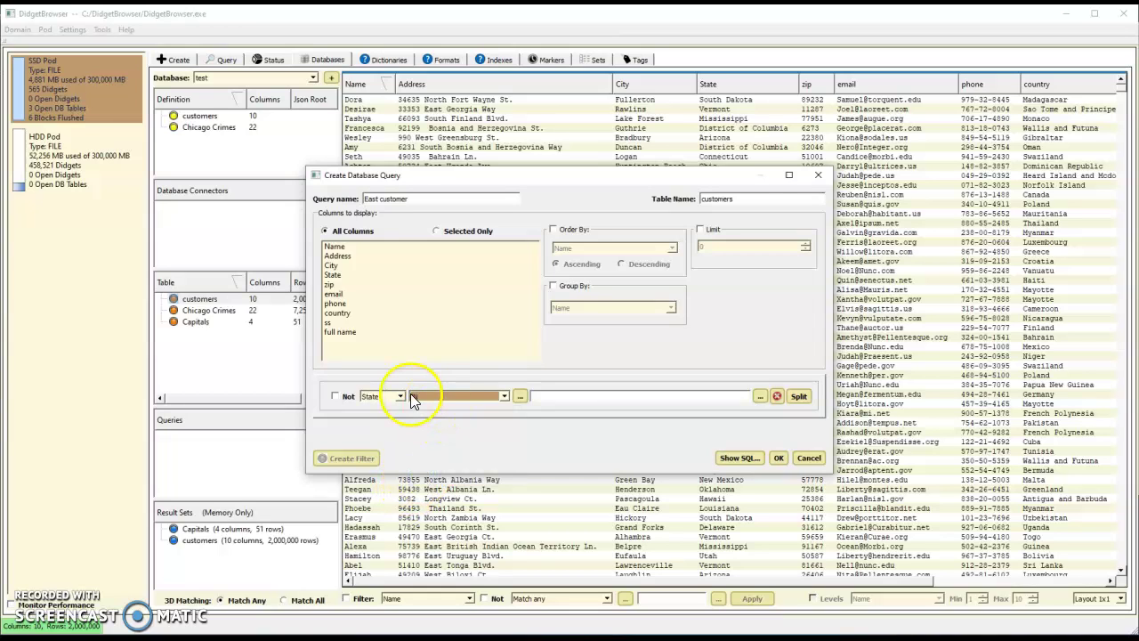
{"action": "left_click", "coordinate": [524, 395]}
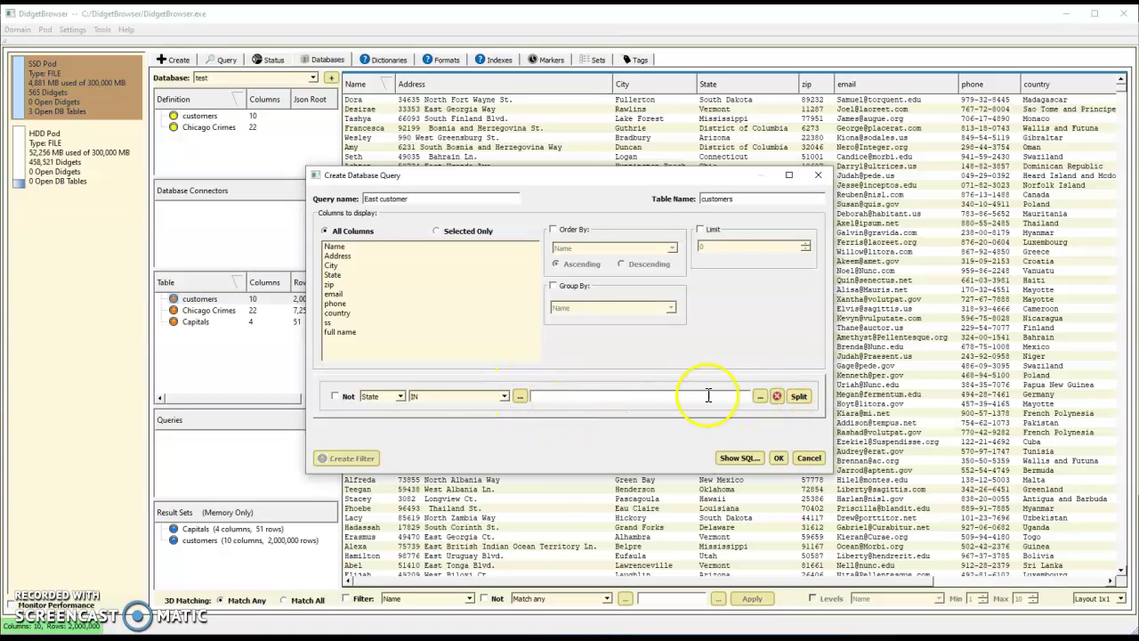
Step: Choose the Eastern States dictionary as the State filter's value, keep all columns displayed, and save and run the query
{"action": "left_click", "coordinate": [760, 397]}
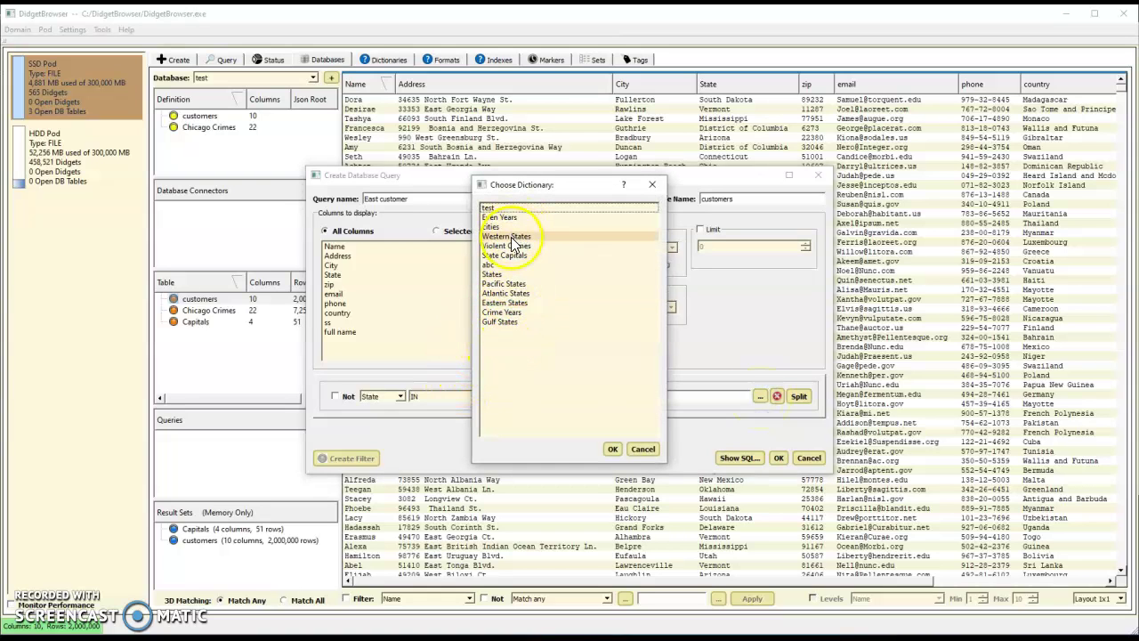
{"action": "left_click", "coordinate": [504, 305]}
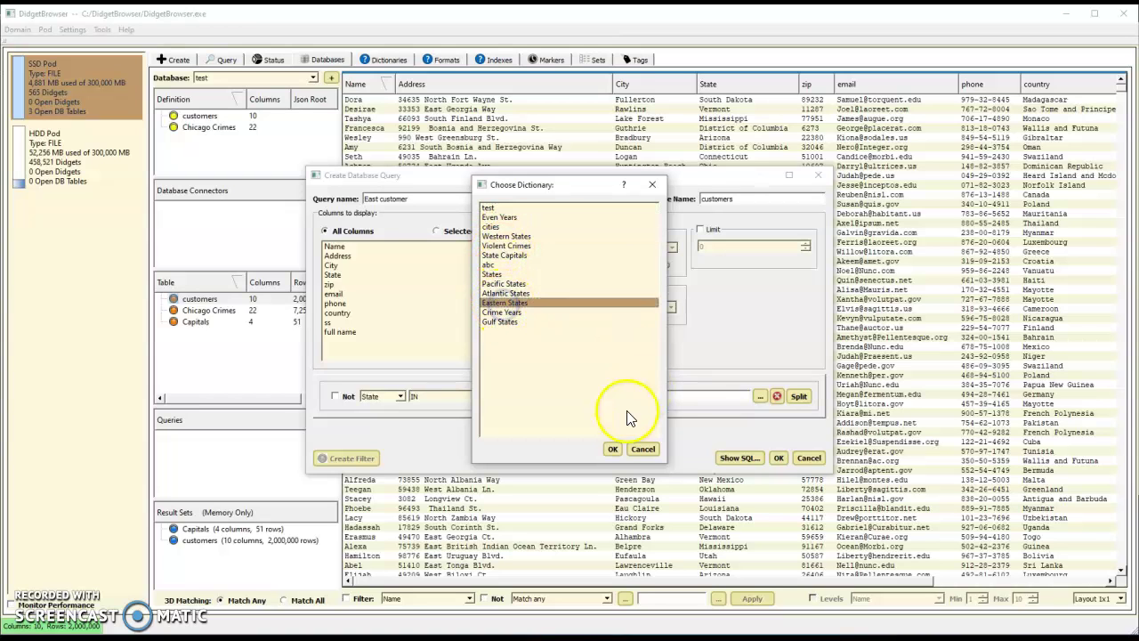
{"action": "left_click", "coordinate": [613, 449]}
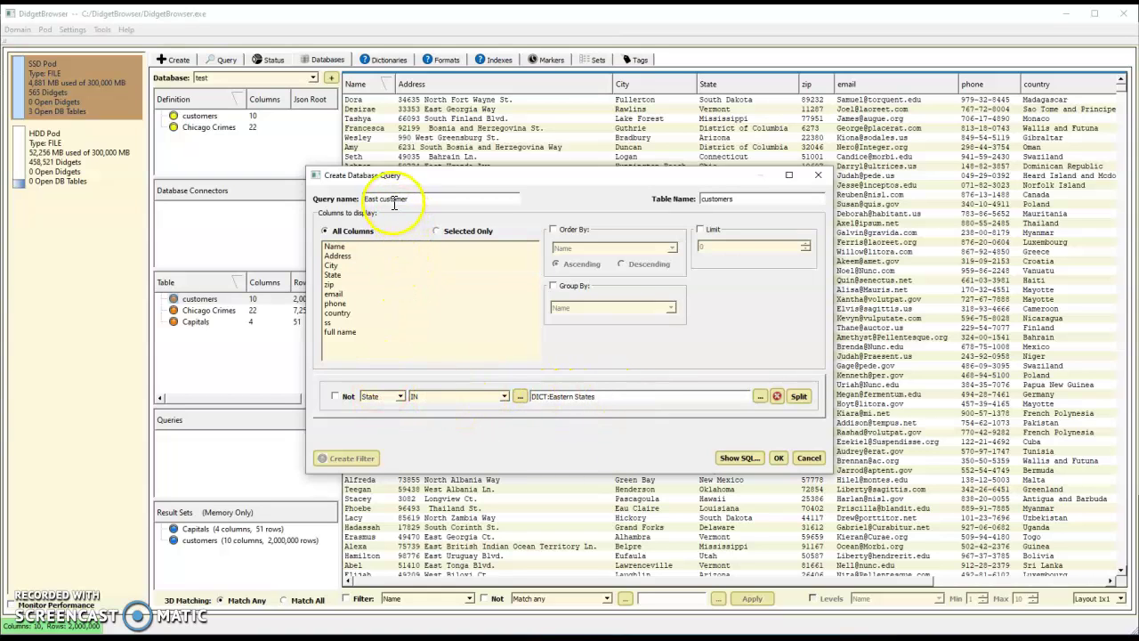
{"action": "left_click", "coordinate": [336, 247]}
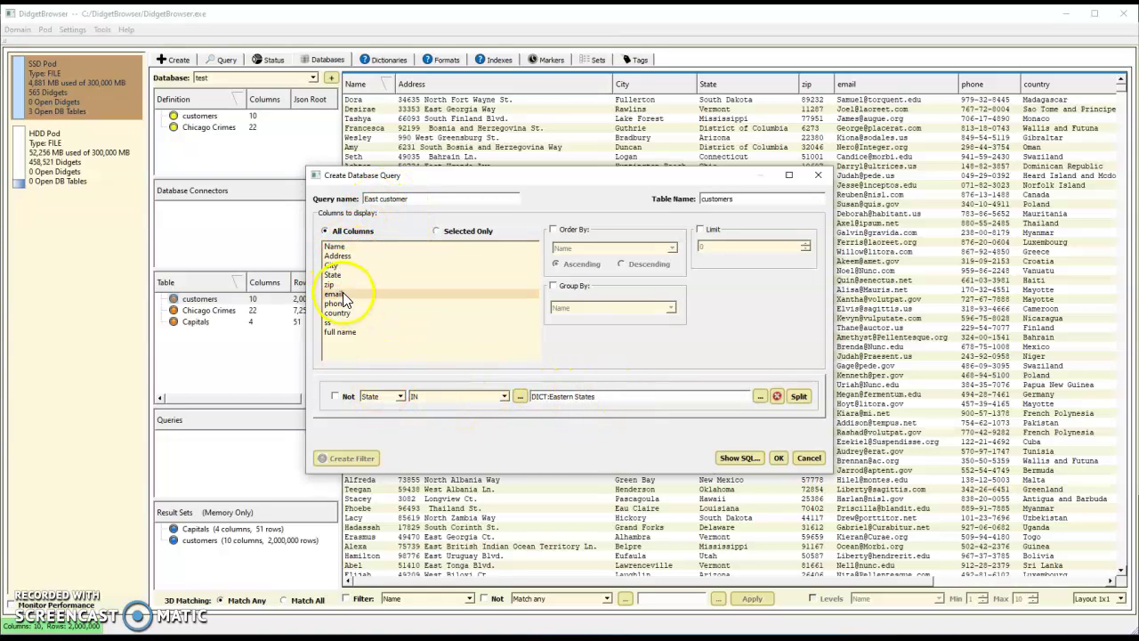
{"action": "left_click", "coordinate": [595, 398]}
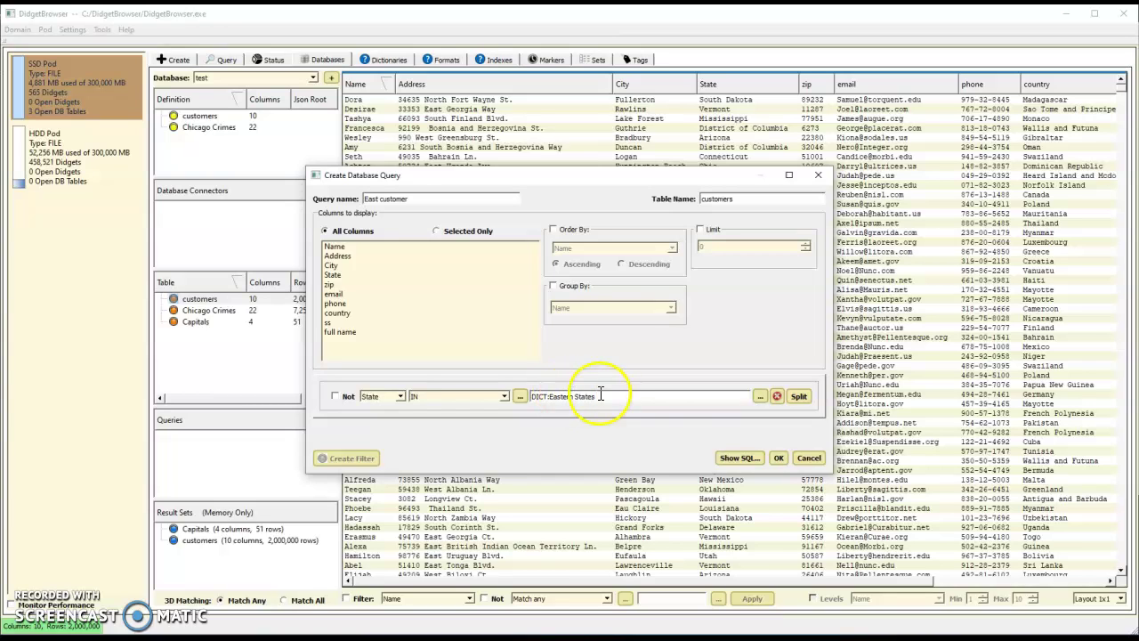
{"action": "left_click", "coordinate": [778, 458]}
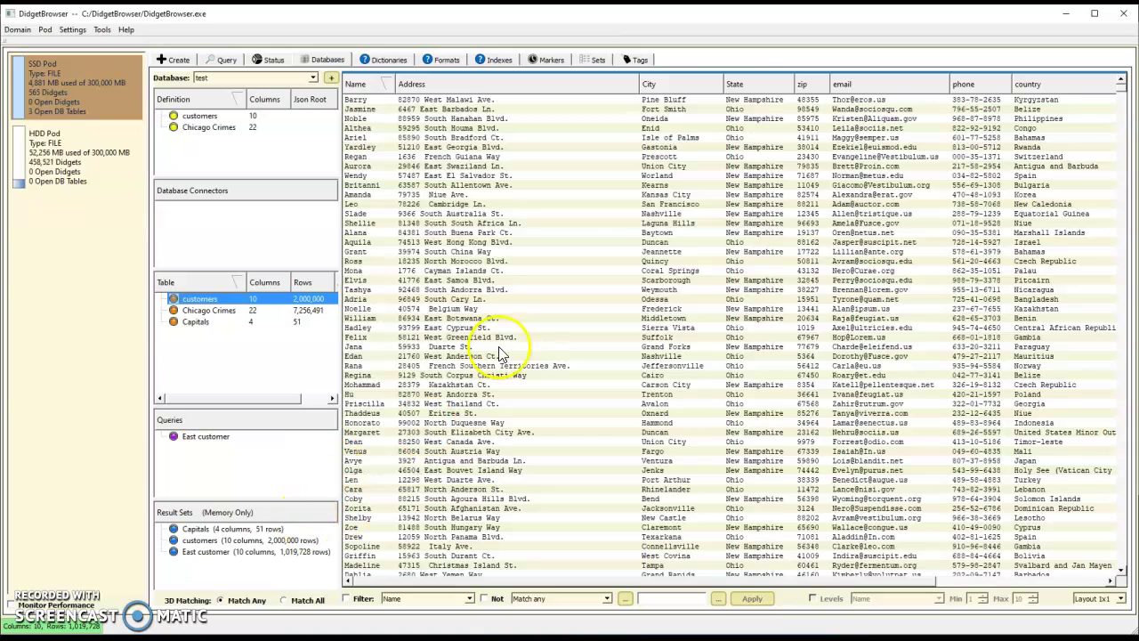
Step: Examine the State column's distinct values in the East customer results, sorted alphabetically
{"action": "right_click", "coordinate": [753, 86]}
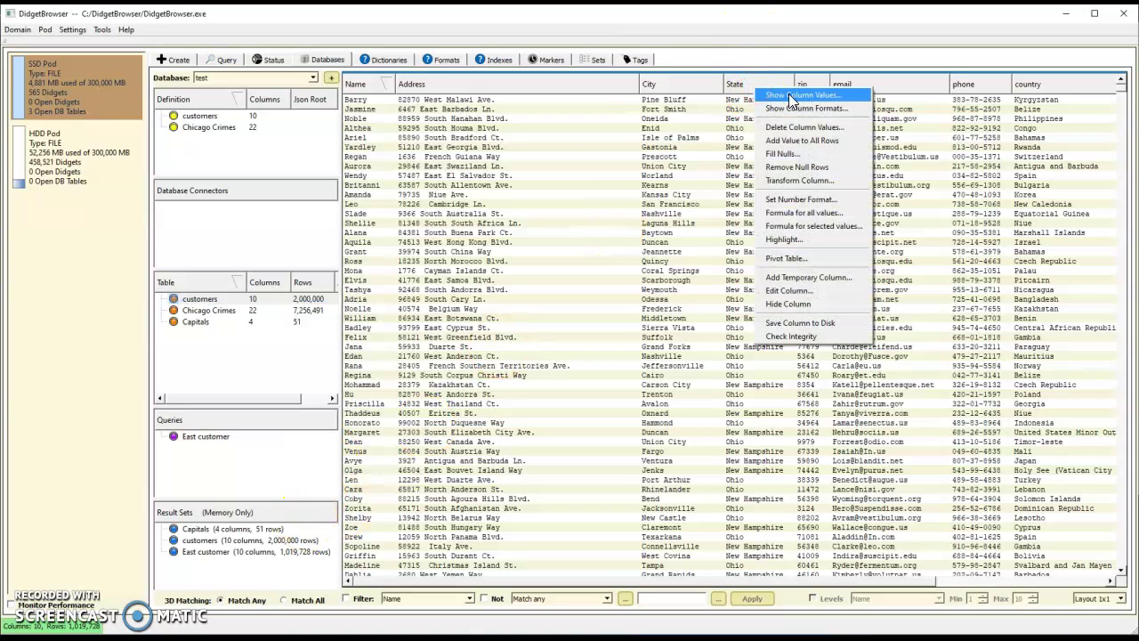
{"action": "left_click", "coordinate": [788, 94]}
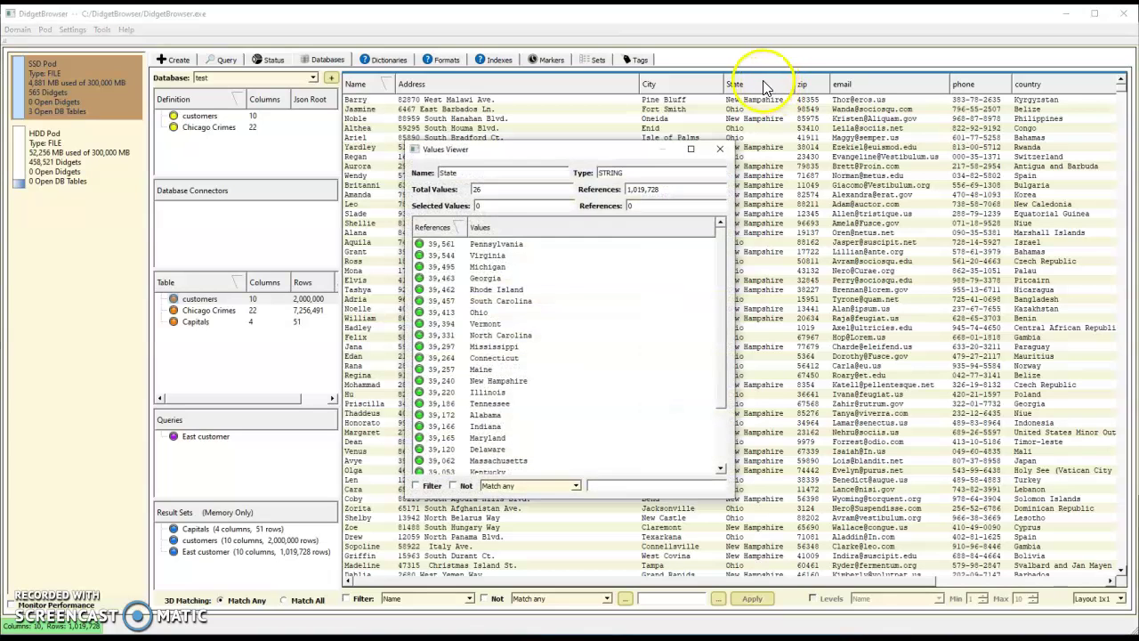
{"action": "left_click", "coordinate": [530, 229]}
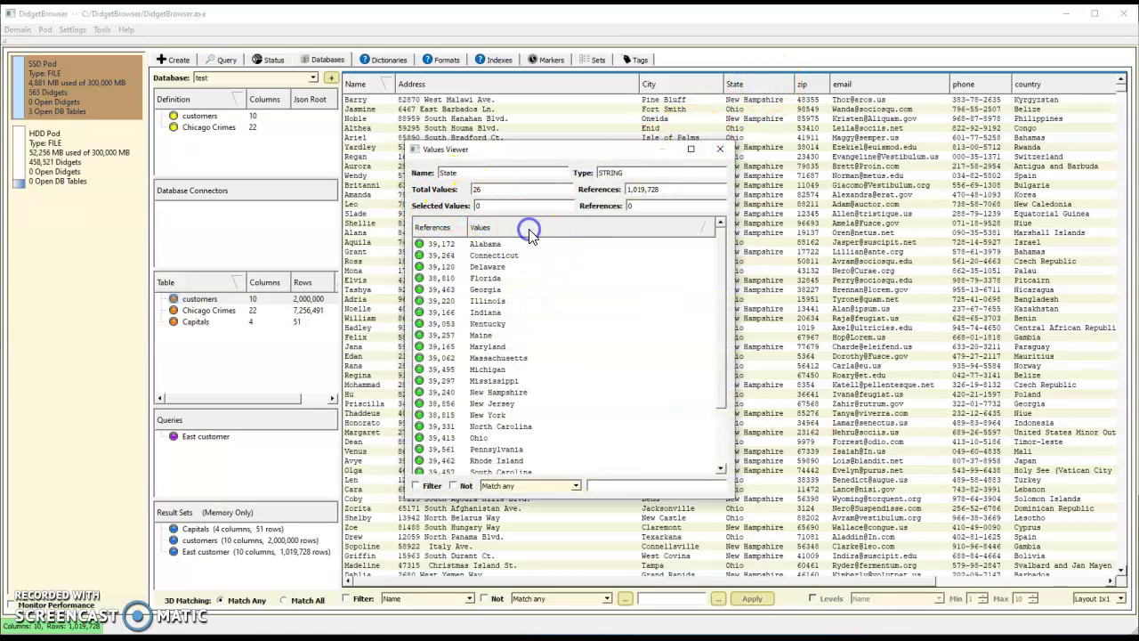
{"action": "left_click", "coordinate": [720, 150]}
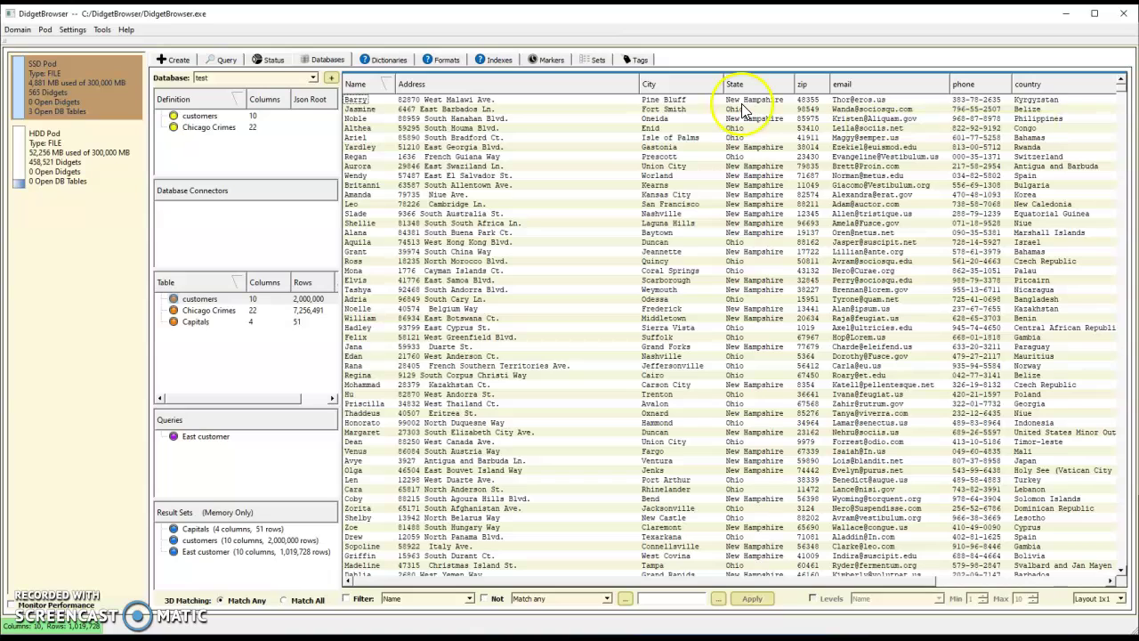
Step: Open the Chicago Crimes table and review its Primary Type column and the Violent Crimes query's SQL definition
{"action": "mouse_move", "coordinate": [215, 318]}
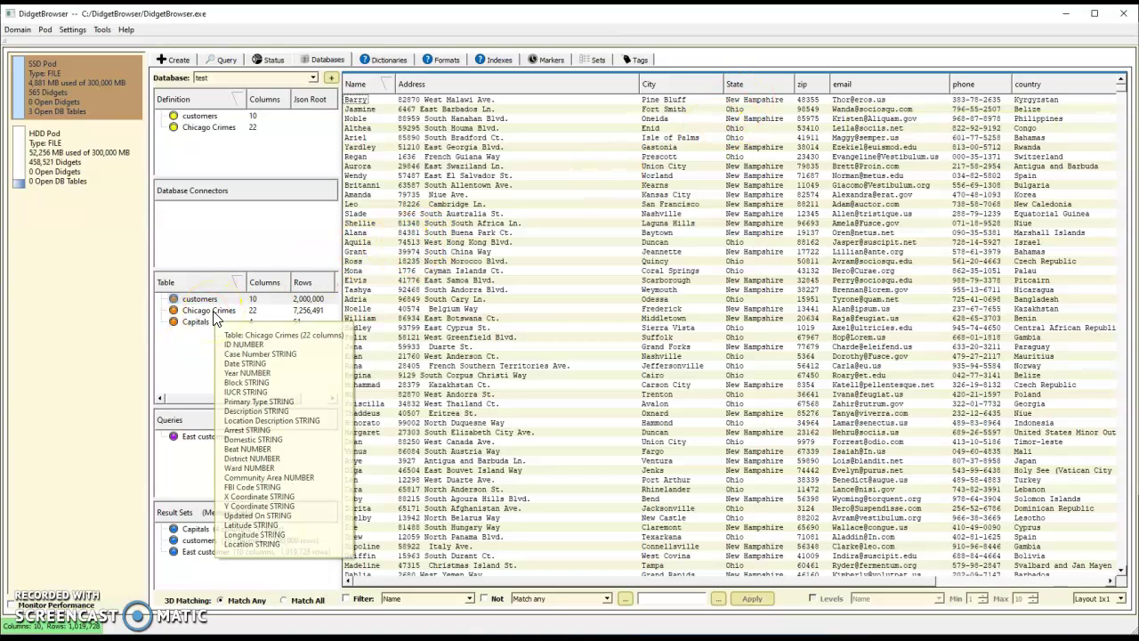
{"action": "left_click", "coordinate": [213, 311]}
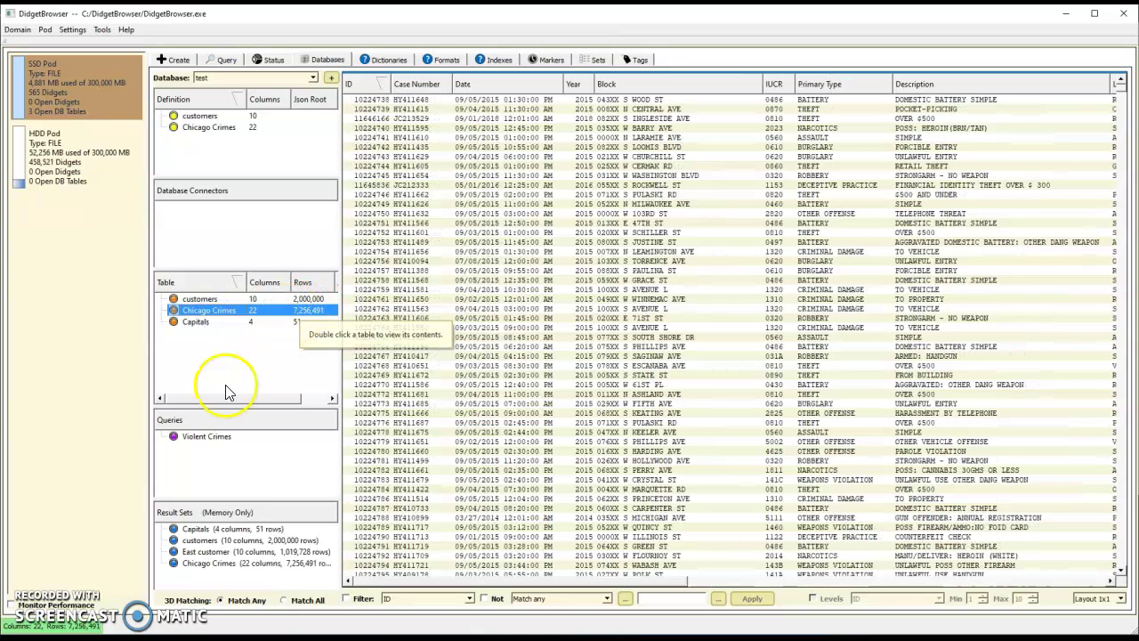
{"action": "mouse_move", "coordinate": [211, 445]}
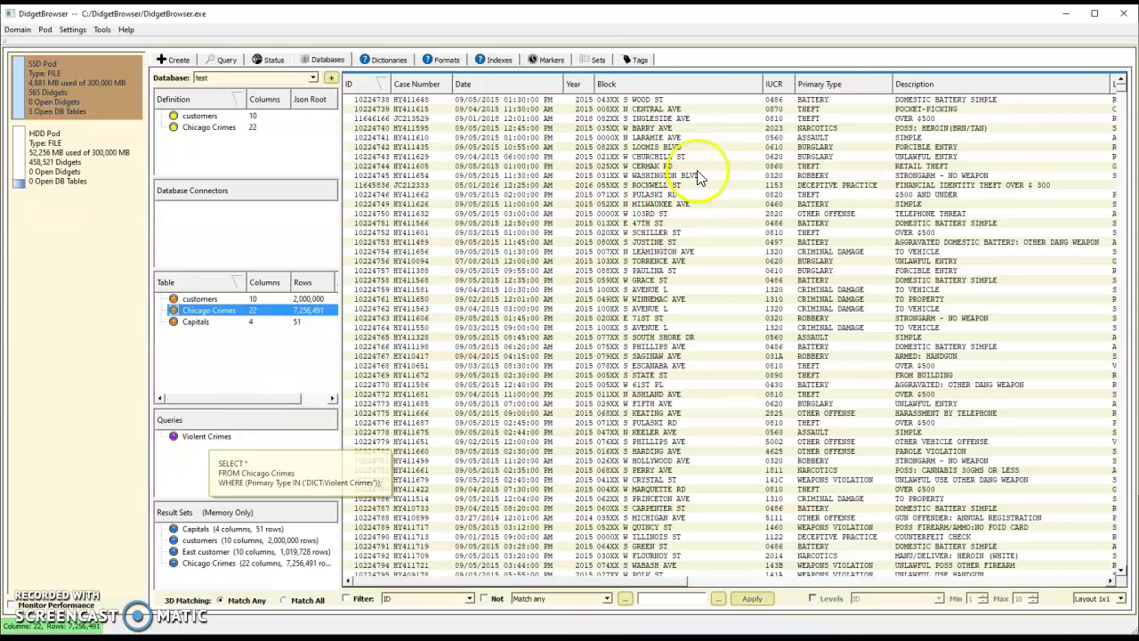
{"action": "left_click", "coordinate": [831, 87]}
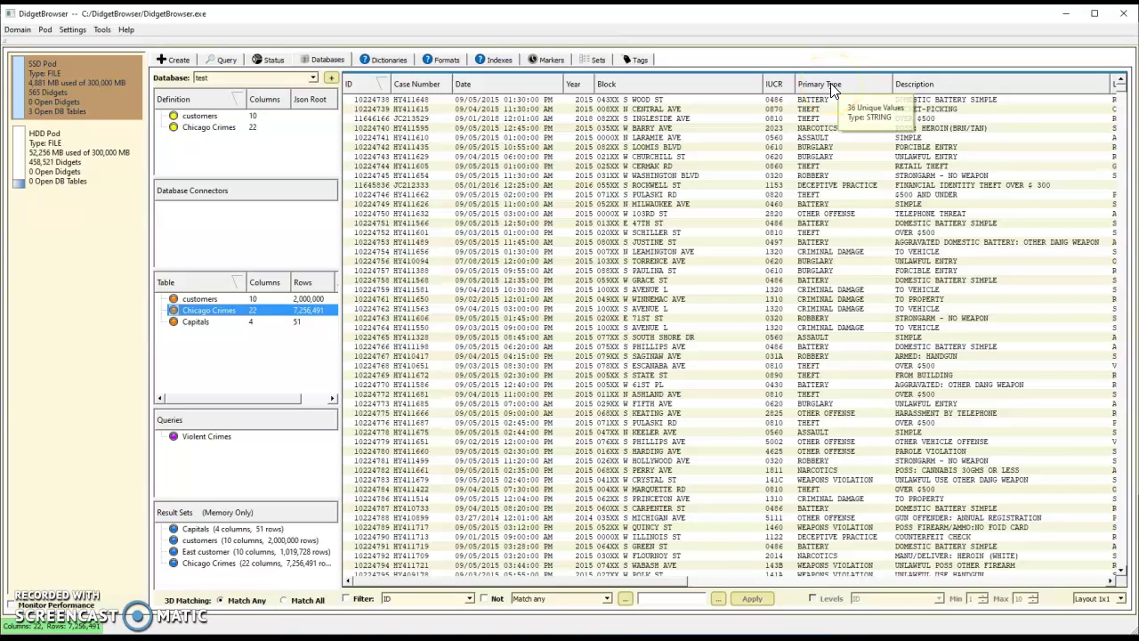
{"action": "mouse_move", "coordinate": [831, 87]}
{"action": "left_mouse_down"}
{"action": "mouse_move", "coordinate": [795, 123]}
{"action": "mouse_move", "coordinate": [813, 187]}
{"action": "left_mouse_up"}
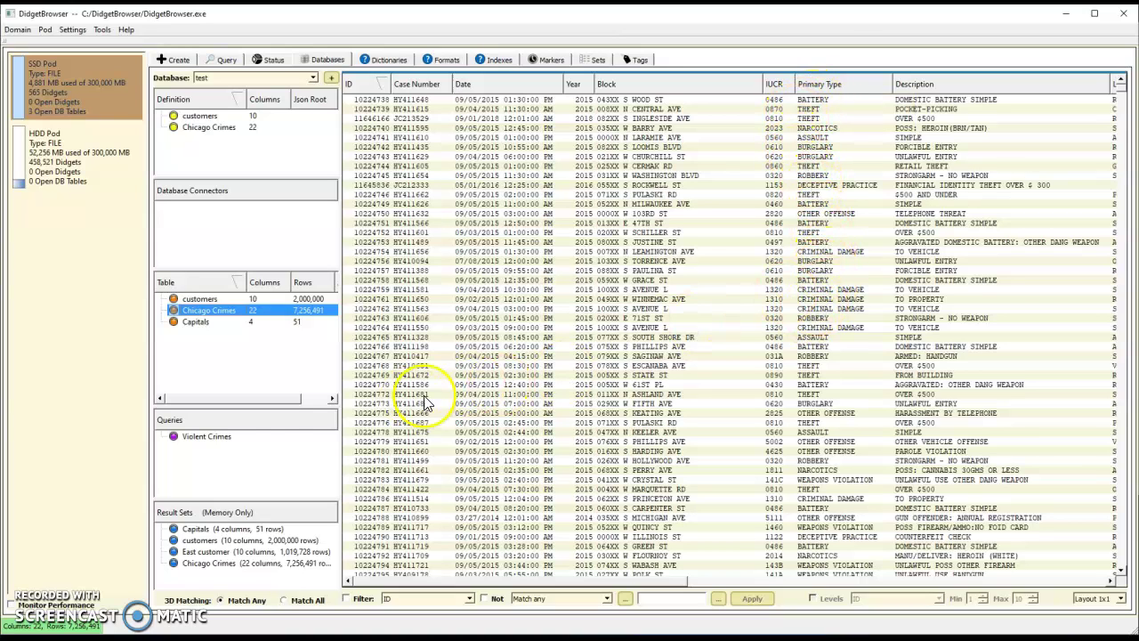
{"action": "mouse_move", "coordinate": [199, 445]}
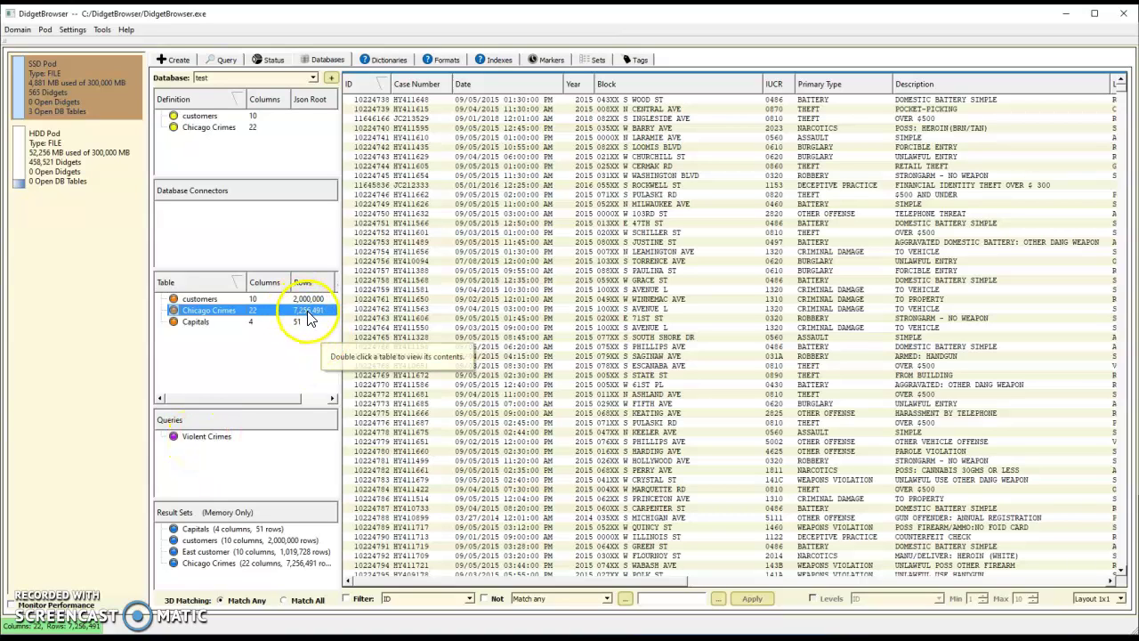
Step: Run the Violent Crimes query on the Chicago Crimes table and look through its result rows
{"action": "double_click", "coordinate": [212, 437]}
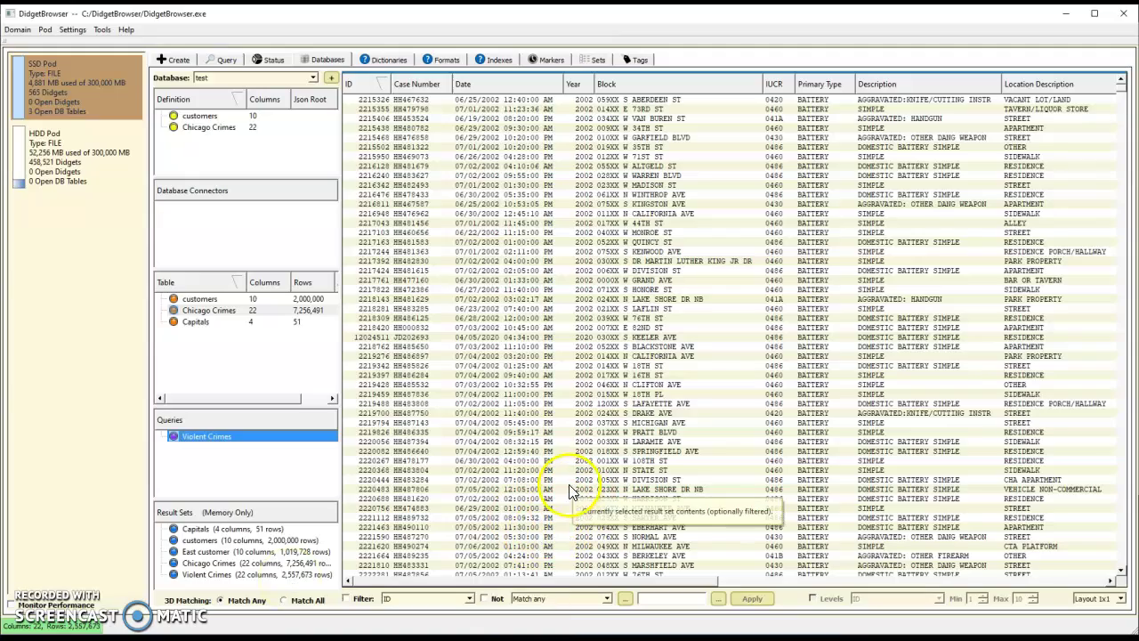
{"action": "scroll", "coordinate": [641, 458], "scroll_direction": "down", "scroll_amount": 10}
{"action": "scroll", "coordinate": [655, 458], "scroll_direction": "down", "scroll_amount": 15}
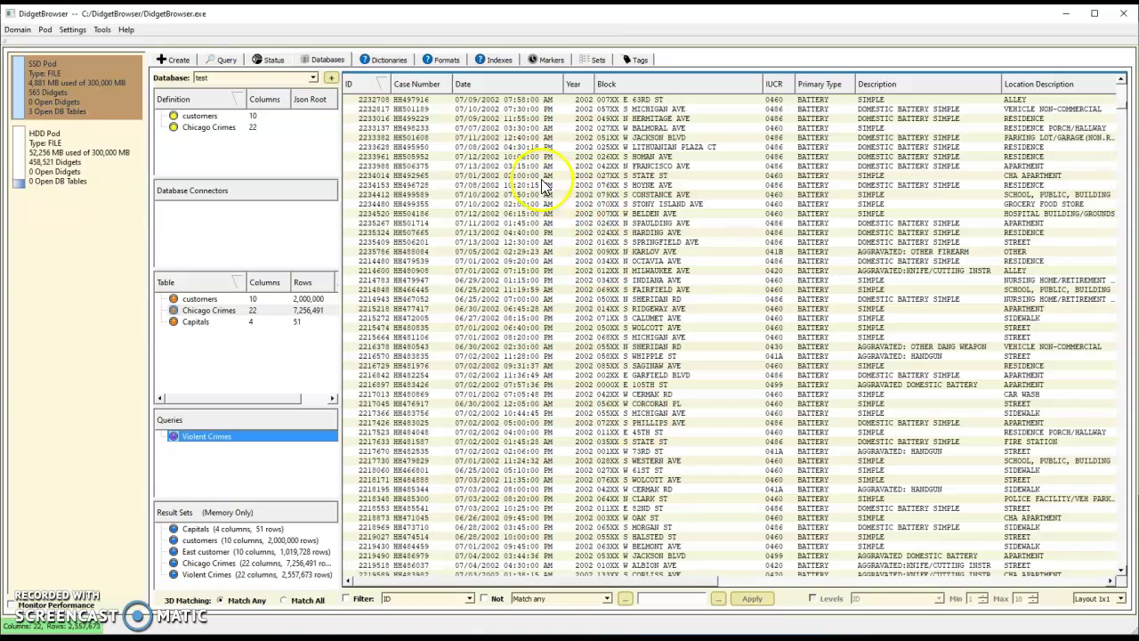
{"action": "left_click", "coordinate": [578, 84]}
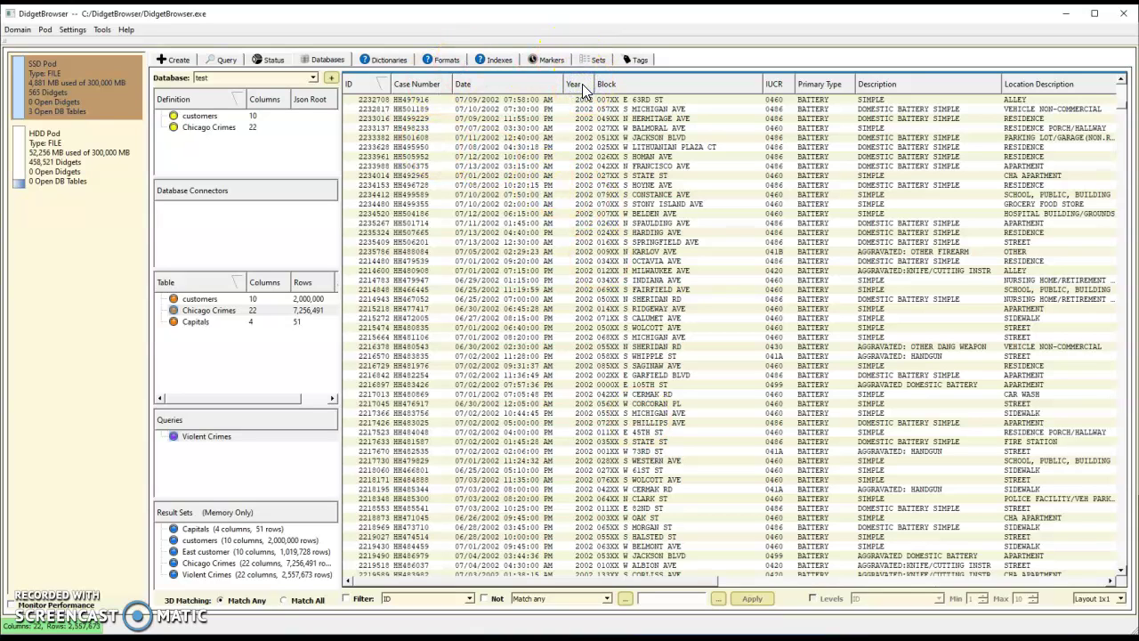